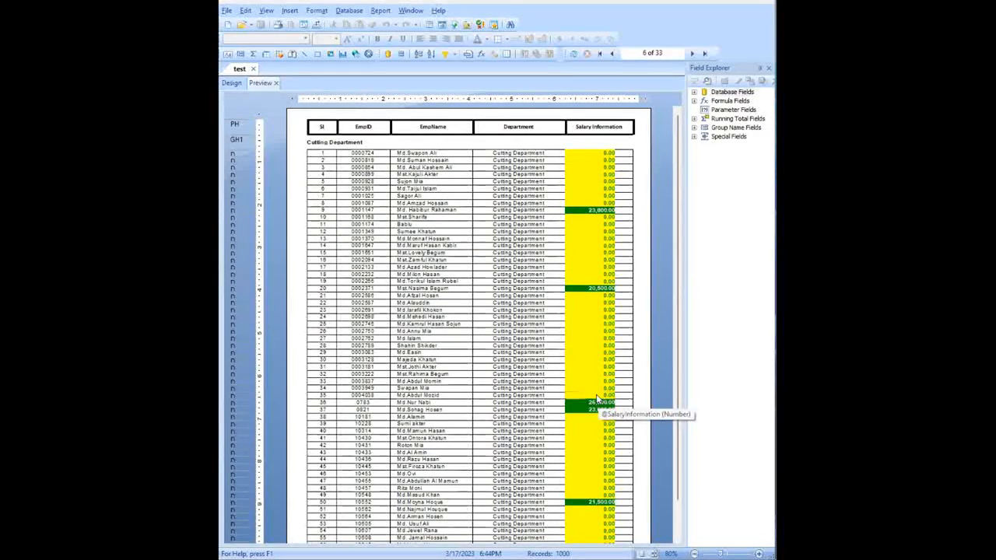
Page through the report preview to the Fabric Department page, examining each department's heading, employee rows and total.
click(692, 54)
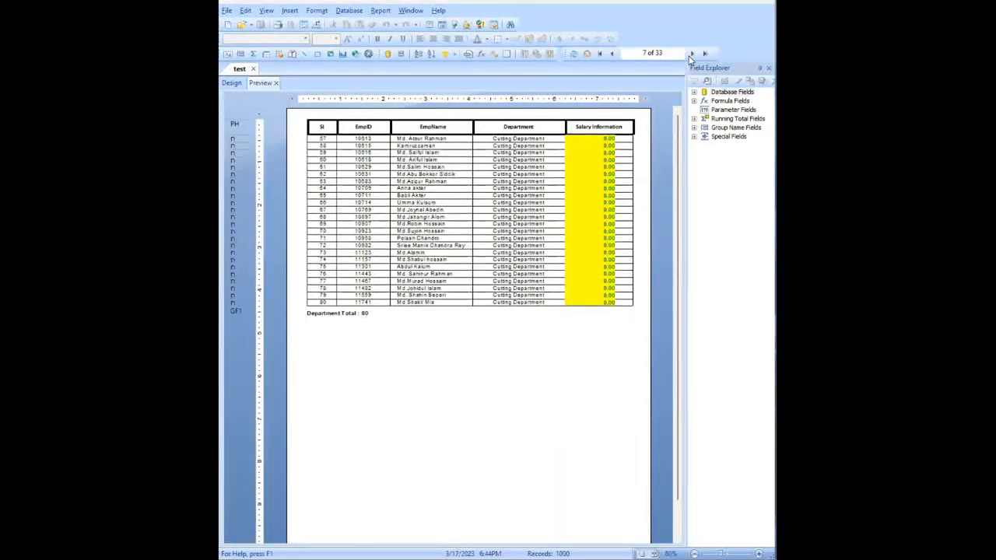
click(692, 53)
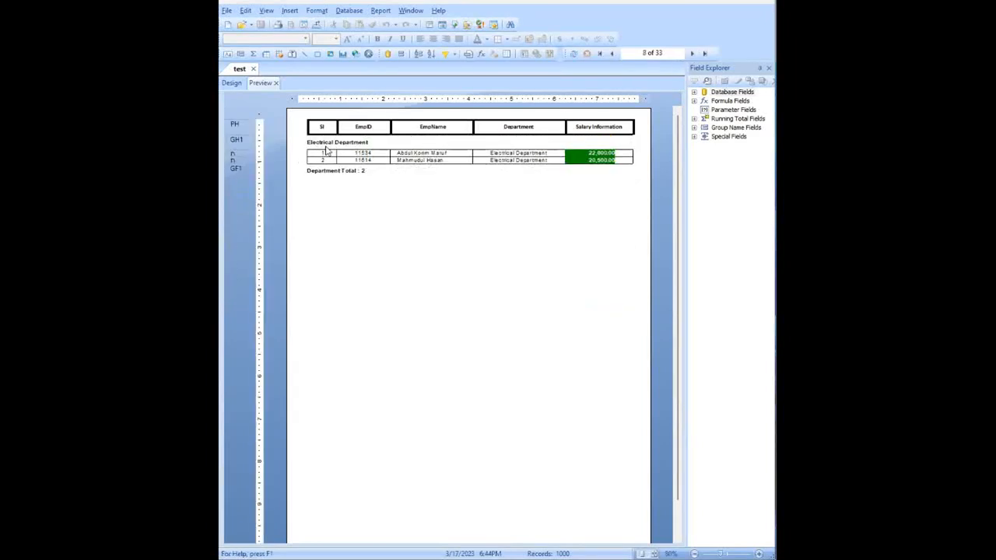
click(319, 142)
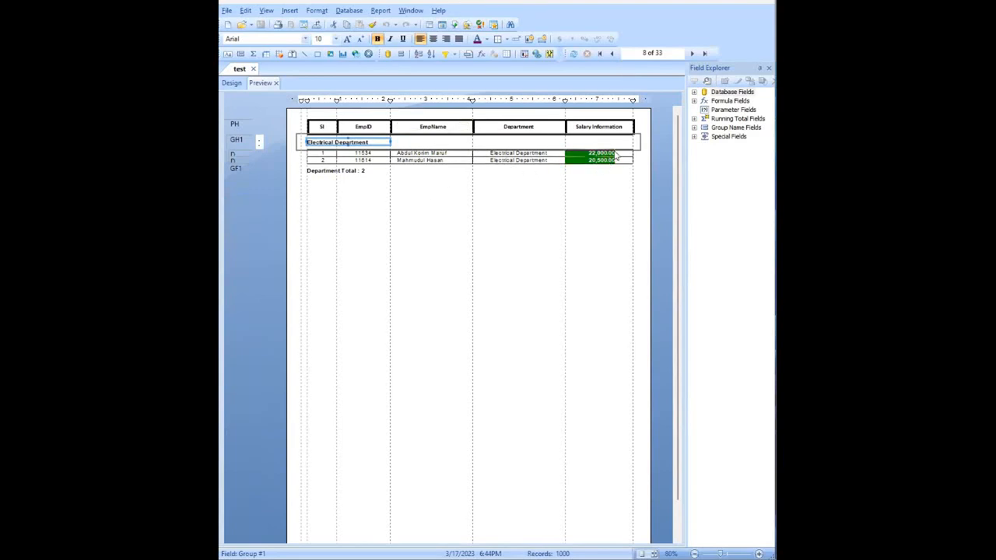
click(691, 53)
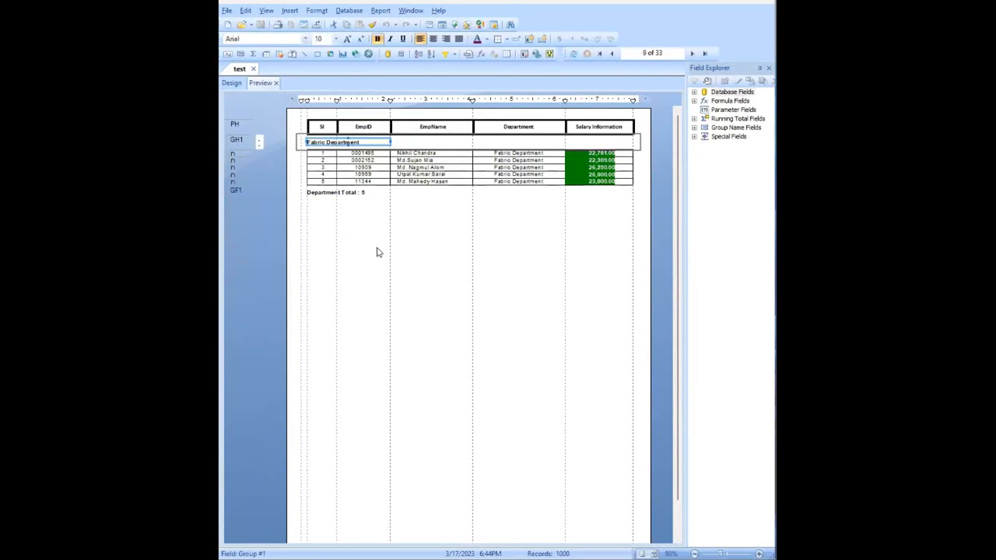
click(403, 266)
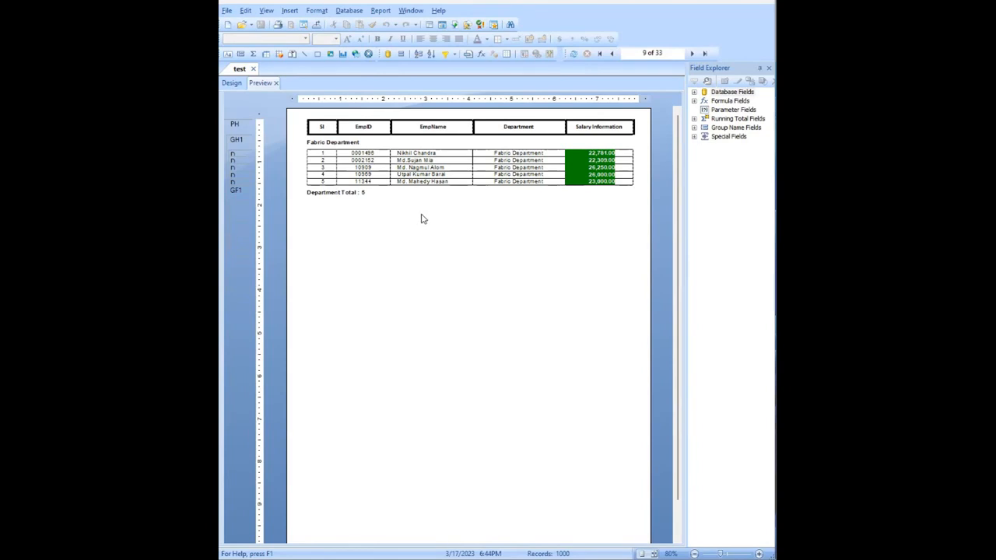
Save a copy of the report to the Desktop under the name testSummary.
click(226, 10)
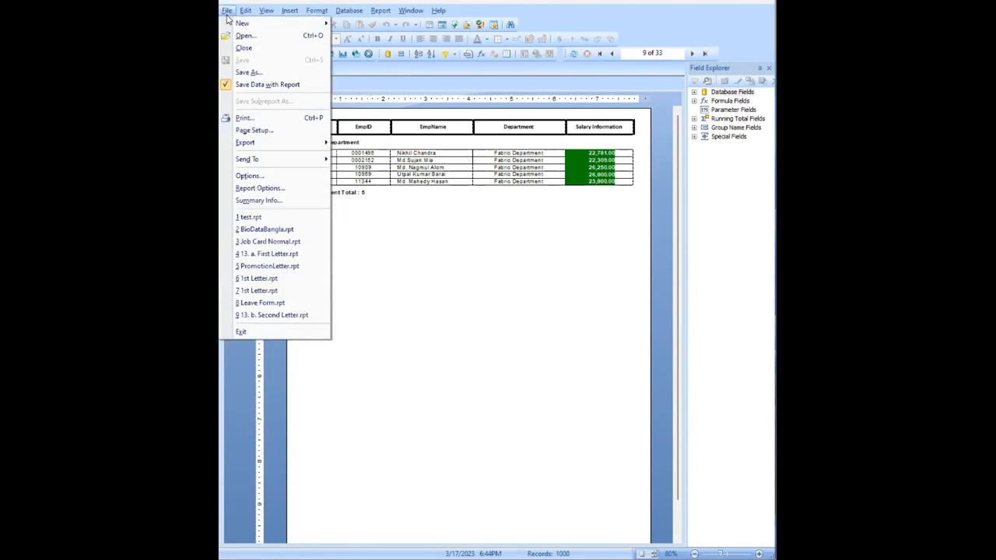
click(249, 72)
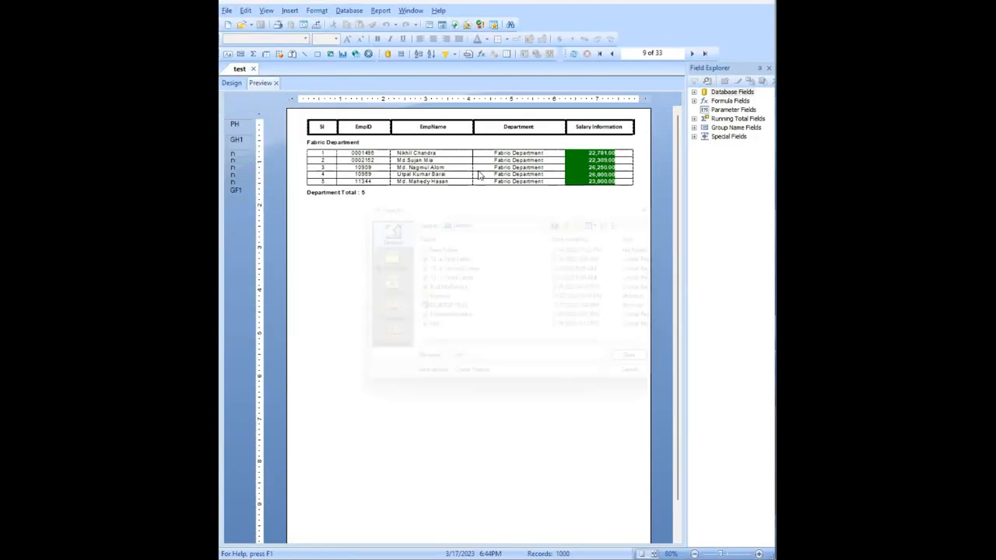
click(474, 365)
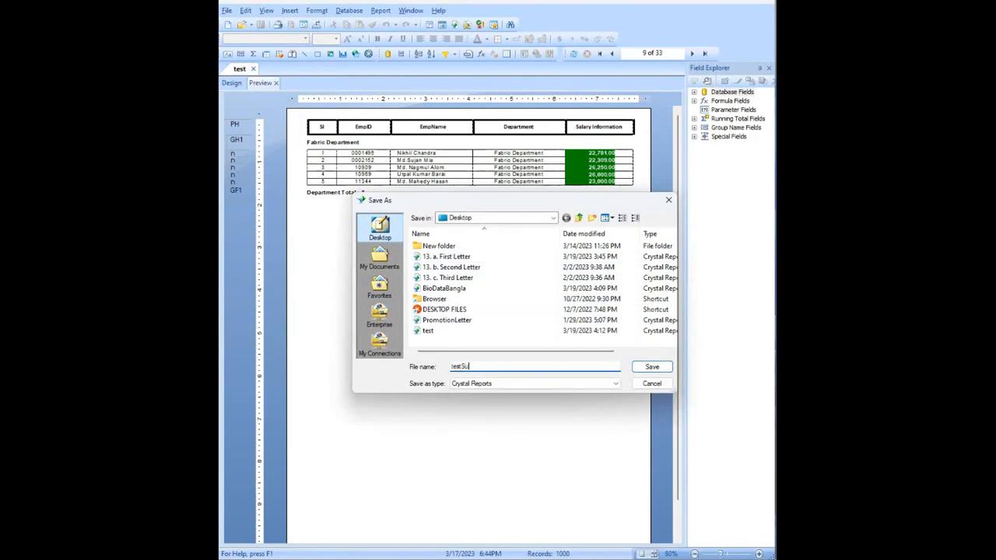
text(Summary)
key(Return)
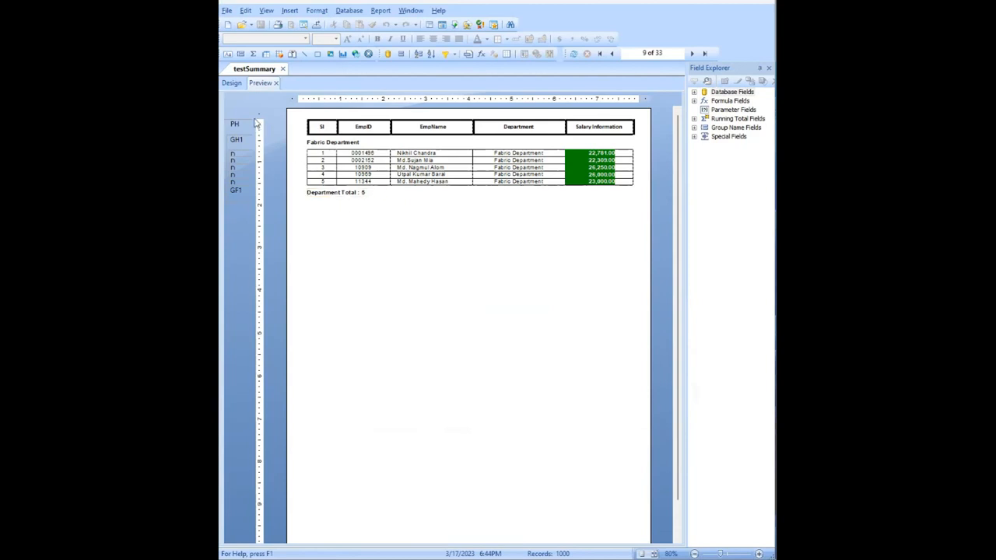
Suppress the Details section in the report design without drill-down.
click(232, 83)
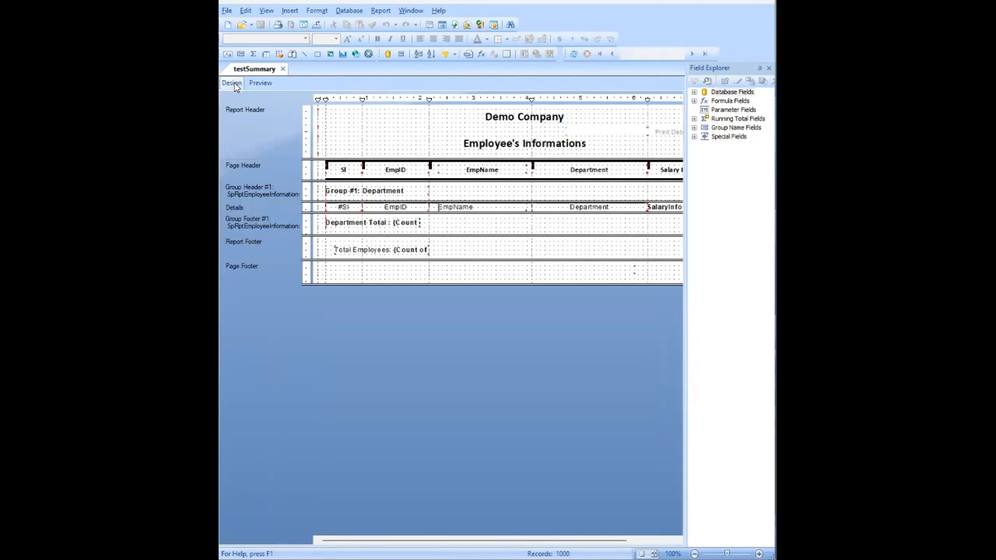
right_click(249, 208)
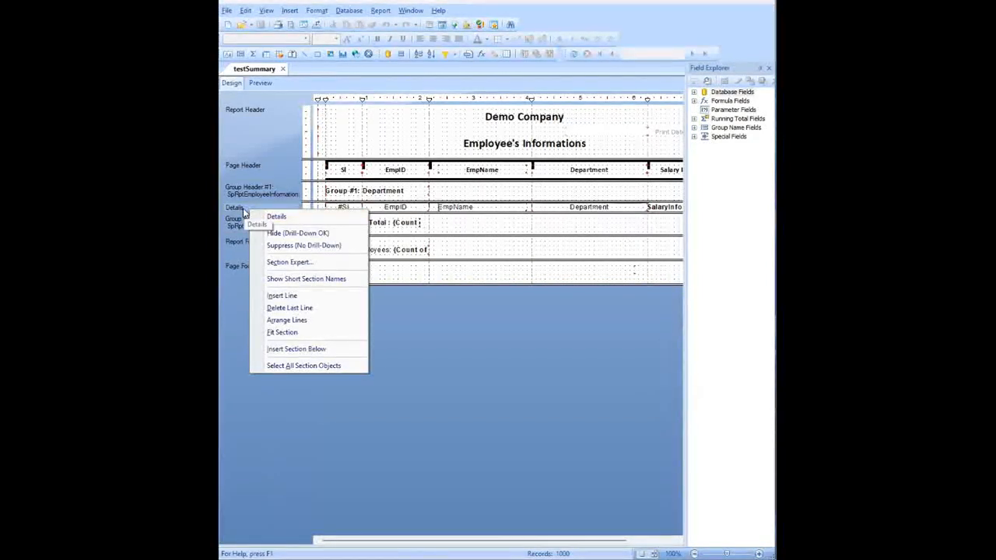
click(296, 247)
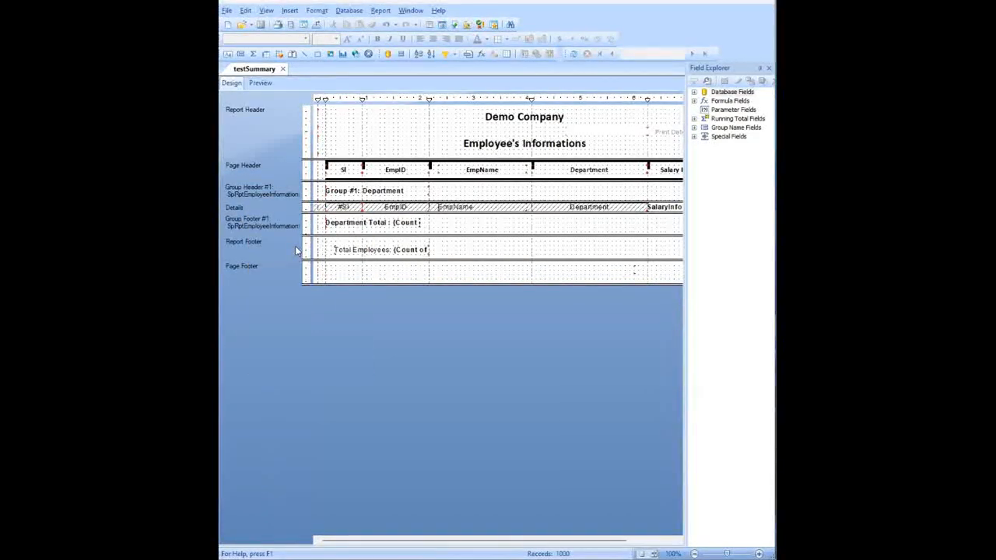
Preview the report and page through it, examining how the department names and totals are laid out per page.
click(264, 84)
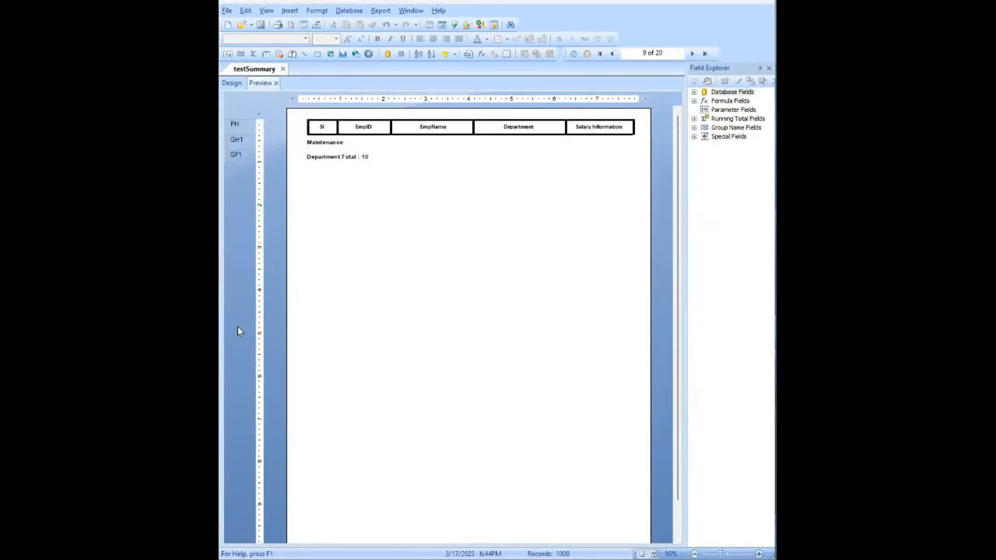
click(612, 54)
click(612, 54)
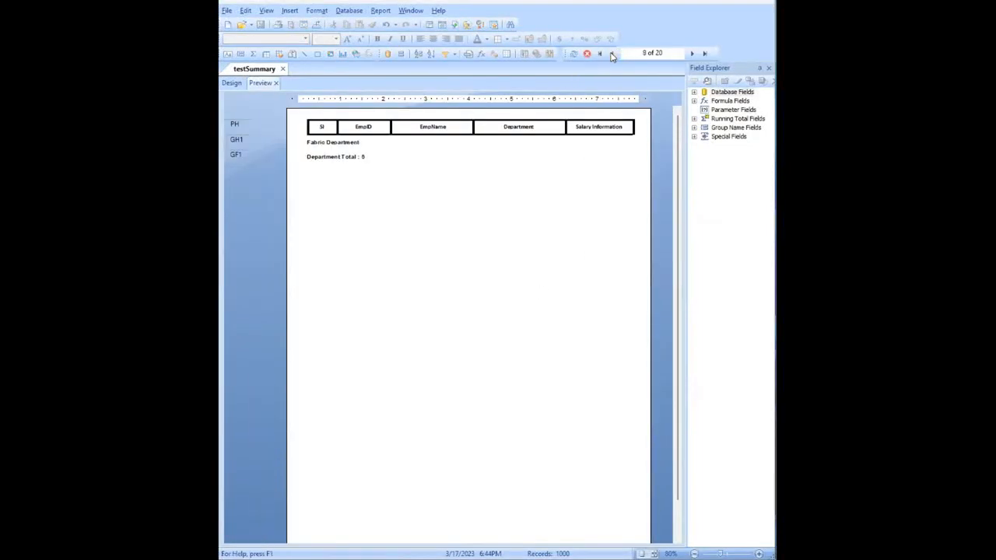
click(612, 53)
click(612, 54)
click(611, 54)
click(612, 54)
click(599, 55)
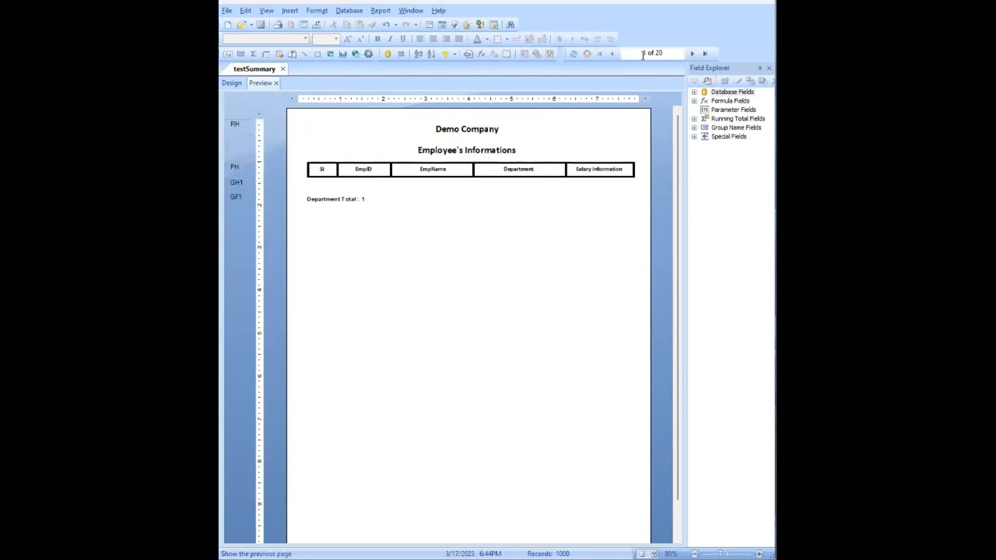
click(687, 56)
click(687, 55)
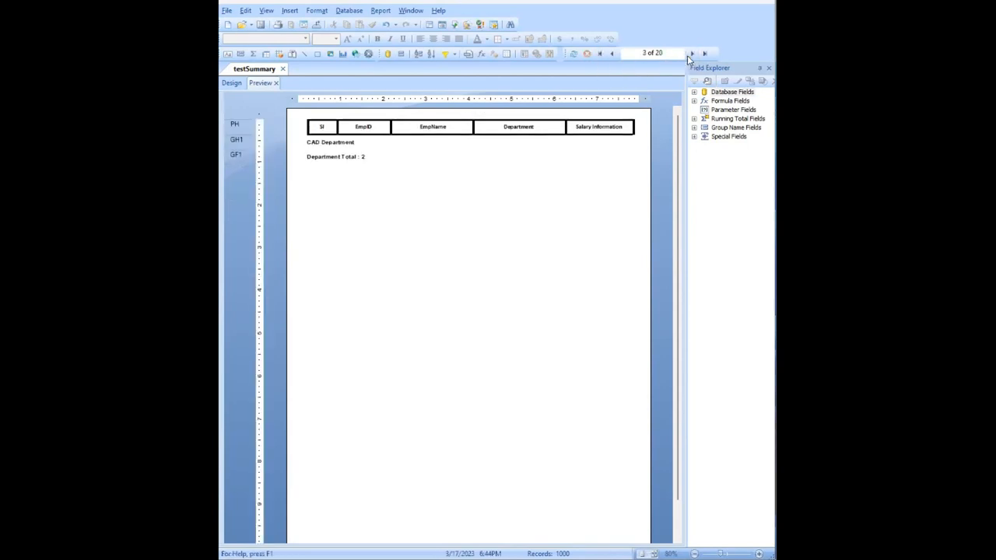
click(694, 56)
click(693, 56)
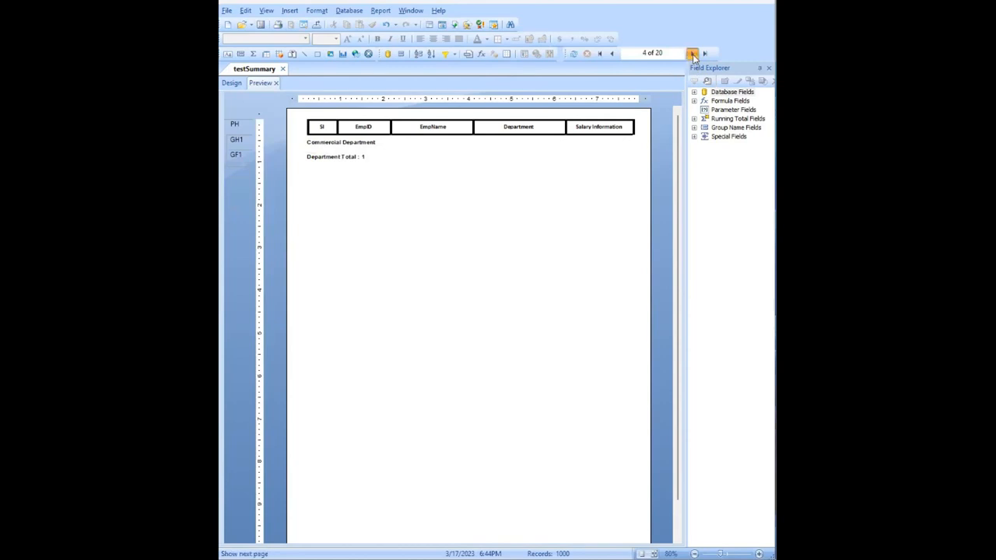
Turn off New Page After for Group Footer #1 so the departments follow one another on the same page.
right_click(239, 141)
click(269, 194)
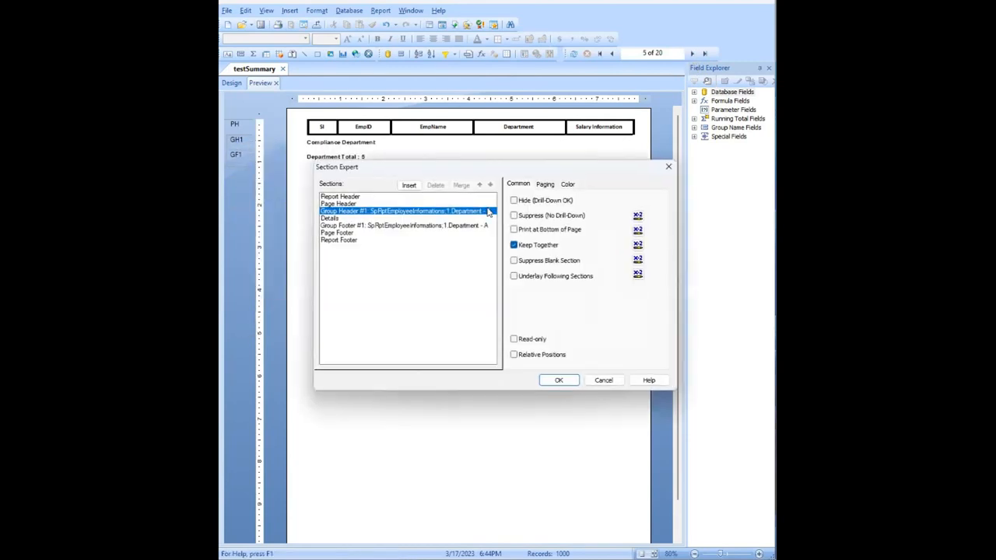
click(356, 226)
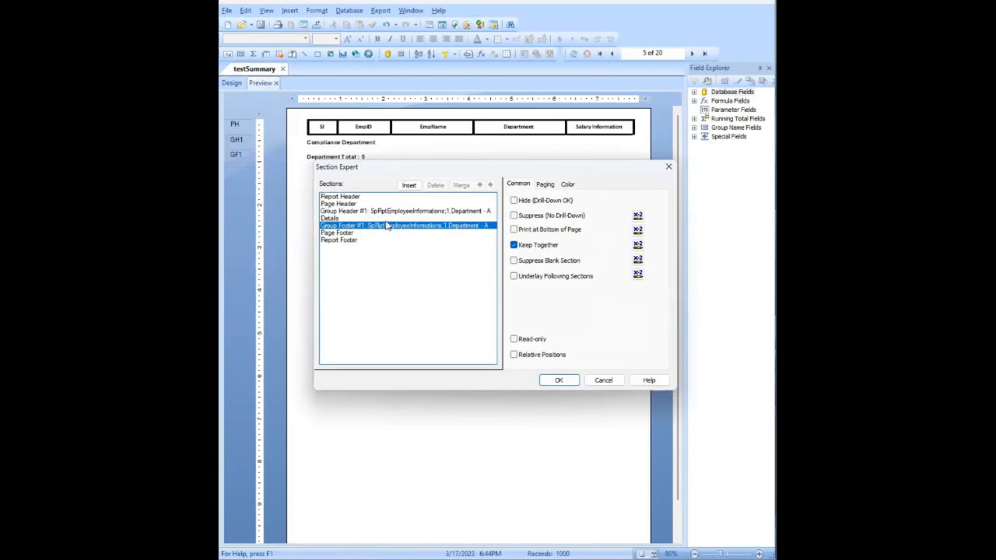
click(547, 185)
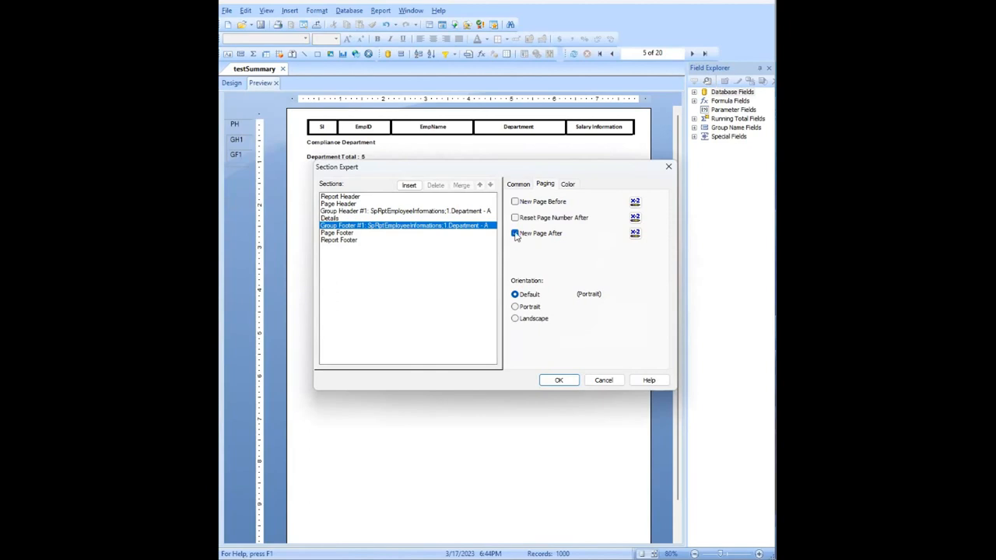
click(558, 381)
drag(439, 479, 302, 141)
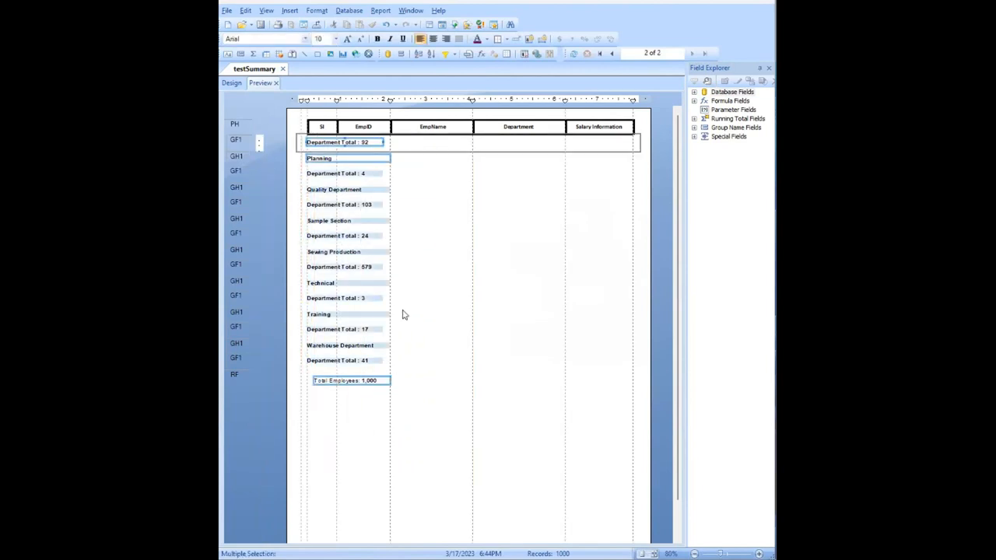
click(415, 402)
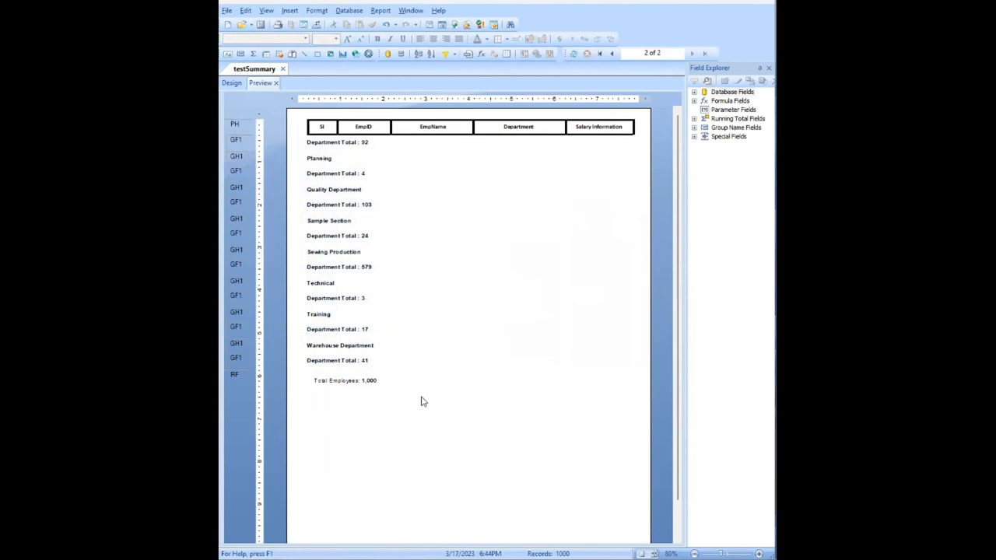
Suppress the Group Header #1 section in the report design without drill-down and preview the report.
click(343, 145)
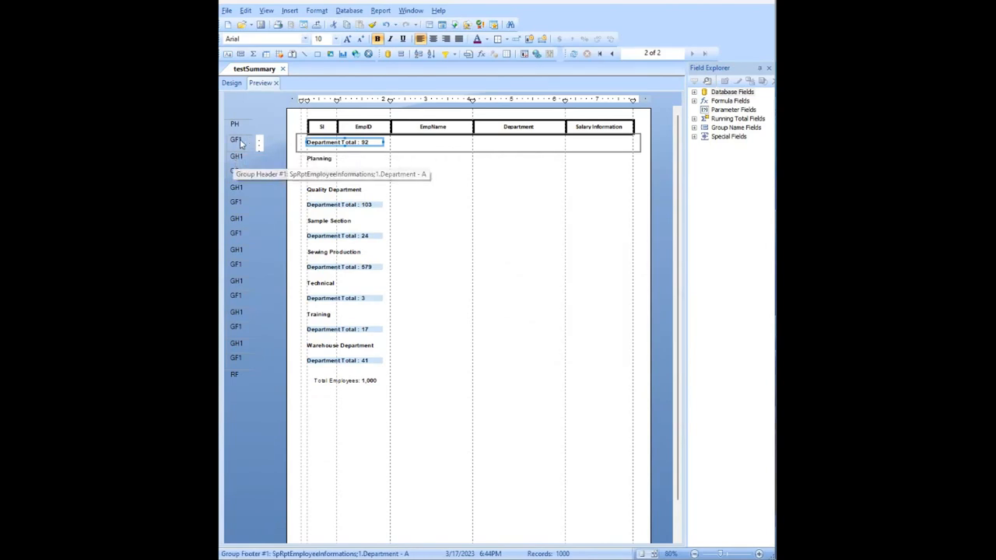
click(231, 83)
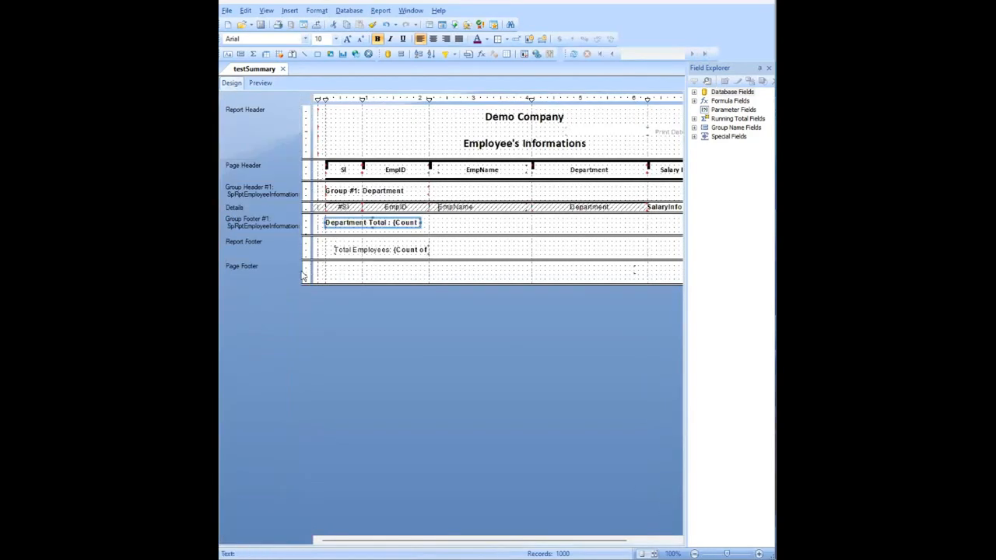
right_click(267, 192)
click(319, 225)
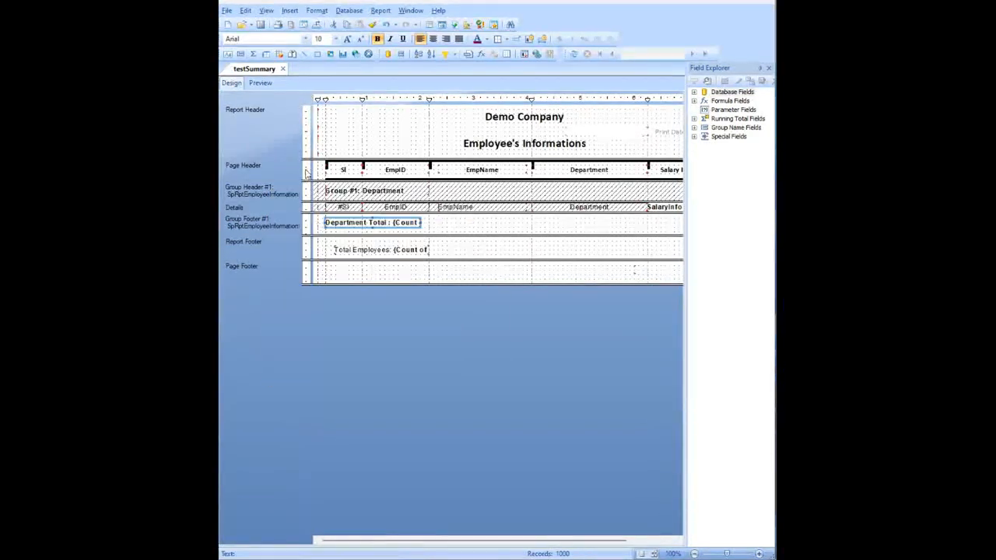
click(261, 83)
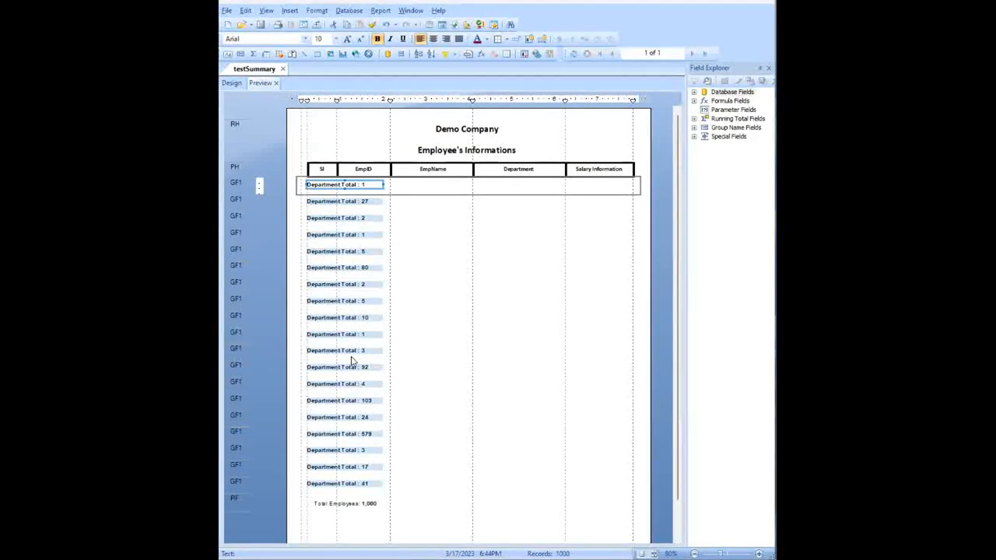
Replace the Department Total text and count in the group footer's text object with the Department database field.
double_click(359, 185)
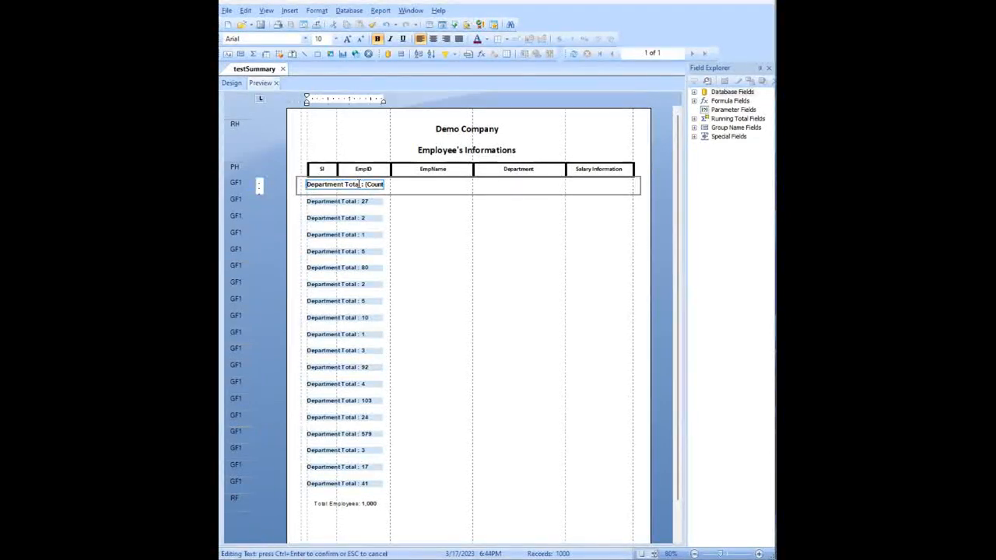
drag(362, 184, 272, 184)
key(Delete)
key(ctrl+a)
key(Delete)
click(694, 93)
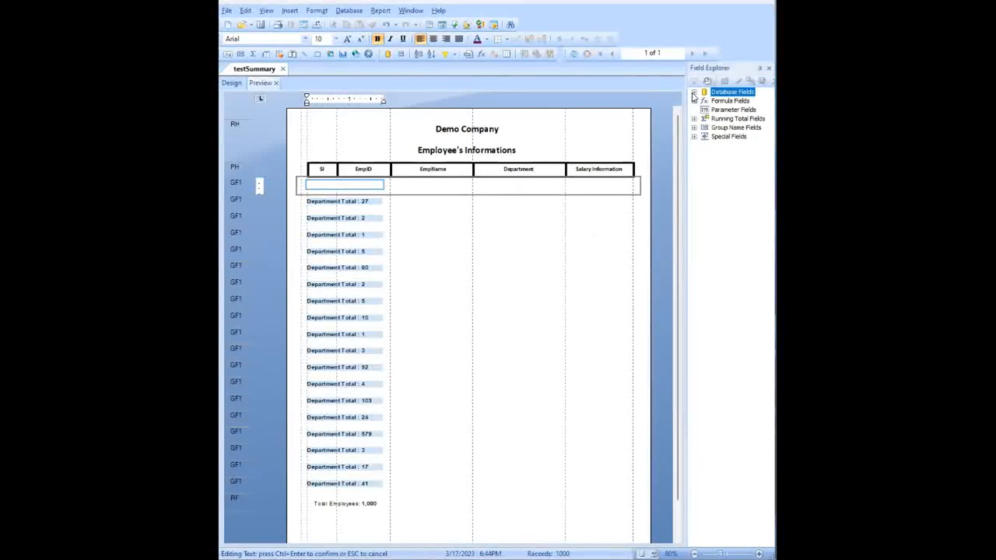
click(704, 102)
drag(753, 133, 335, 189)
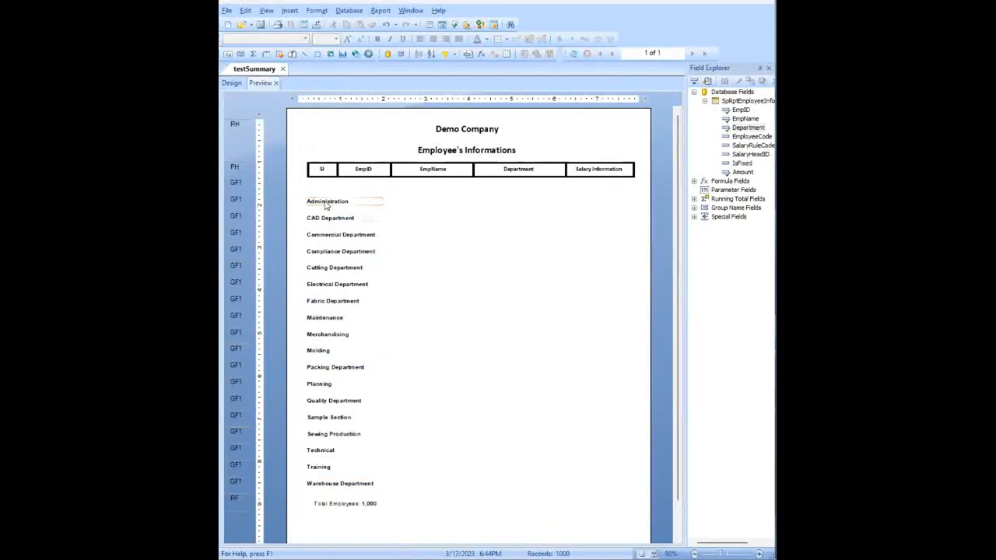
Resize the group footer's department text object to span the EmpID and EmpName columns.
click(327, 205)
click(438, 434)
click(344, 207)
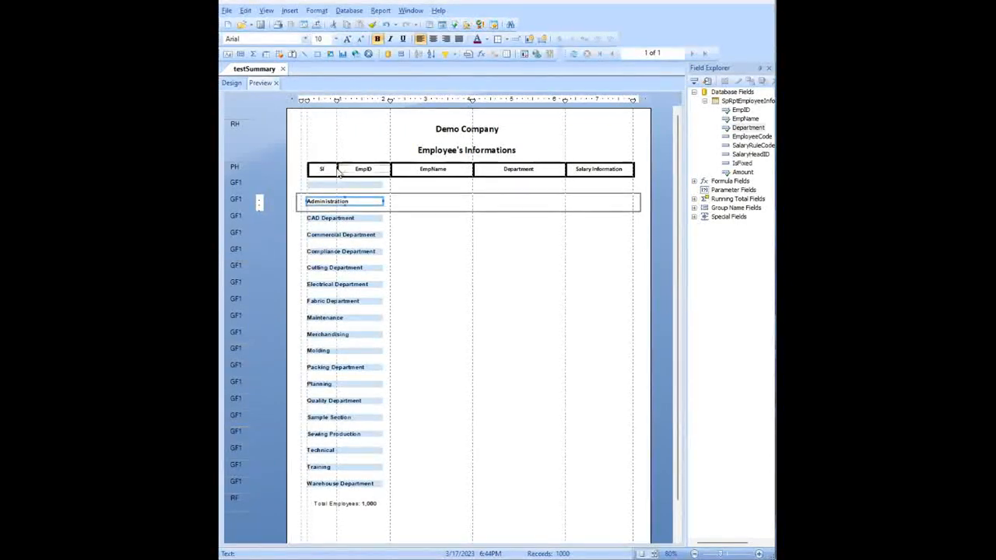
drag(383, 201, 471, 201)
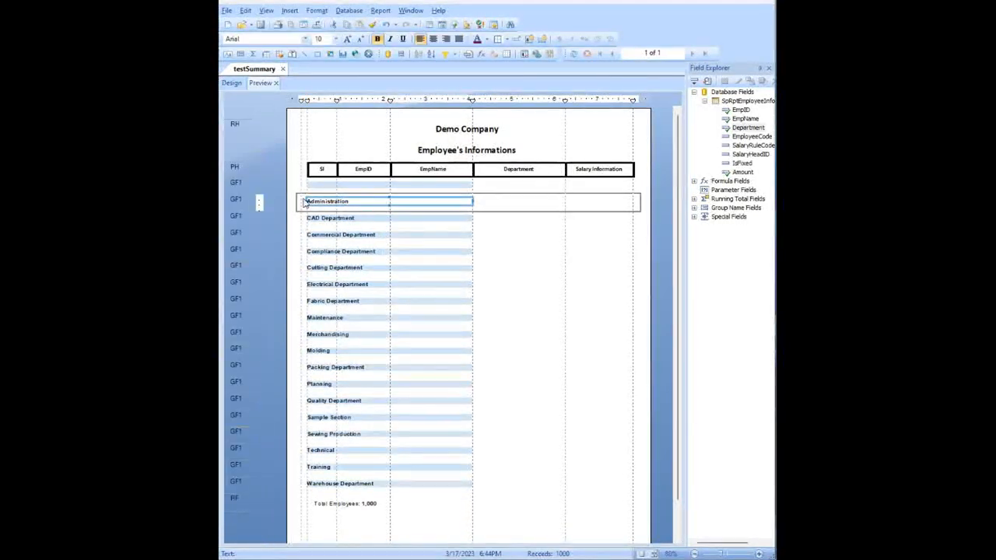
drag(306, 204, 335, 202)
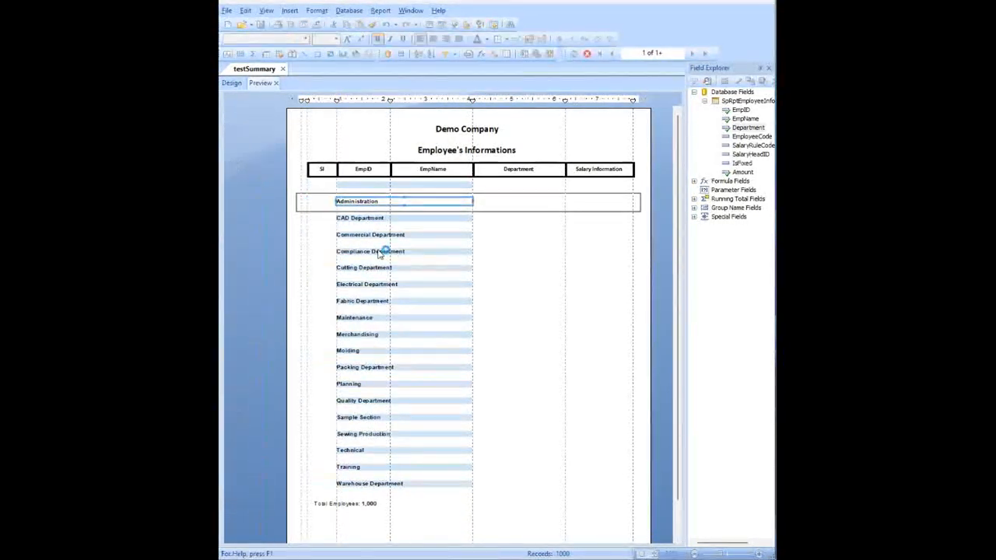
Delete the EmpName heading and the vertical line separating it from EmpID in the page header.
click(380, 171)
click(390, 170)
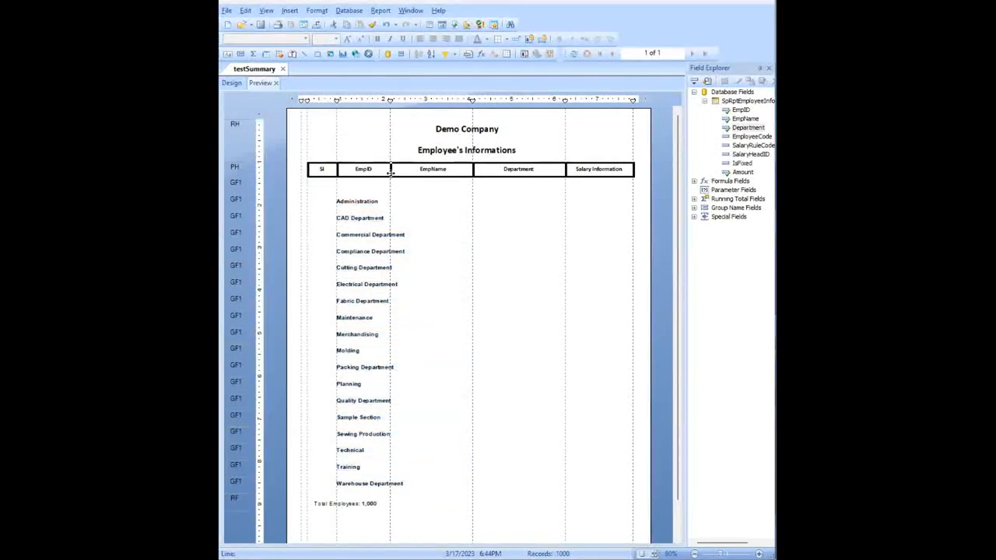
key(Delete)
click(432, 171)
key(Delete)
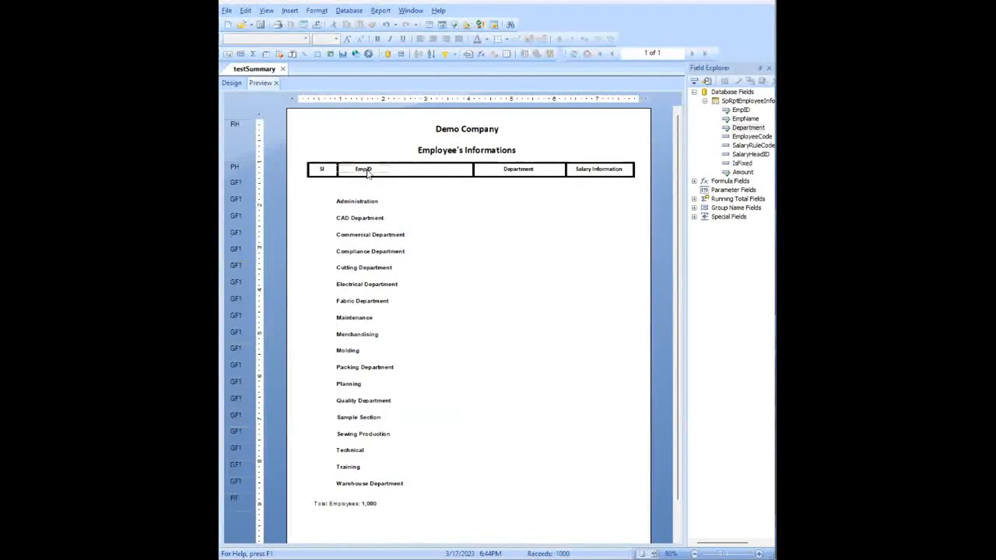
Widen the EmpID heading in the page header to reach the next column's dividing line and rename it Department.
click(369, 173)
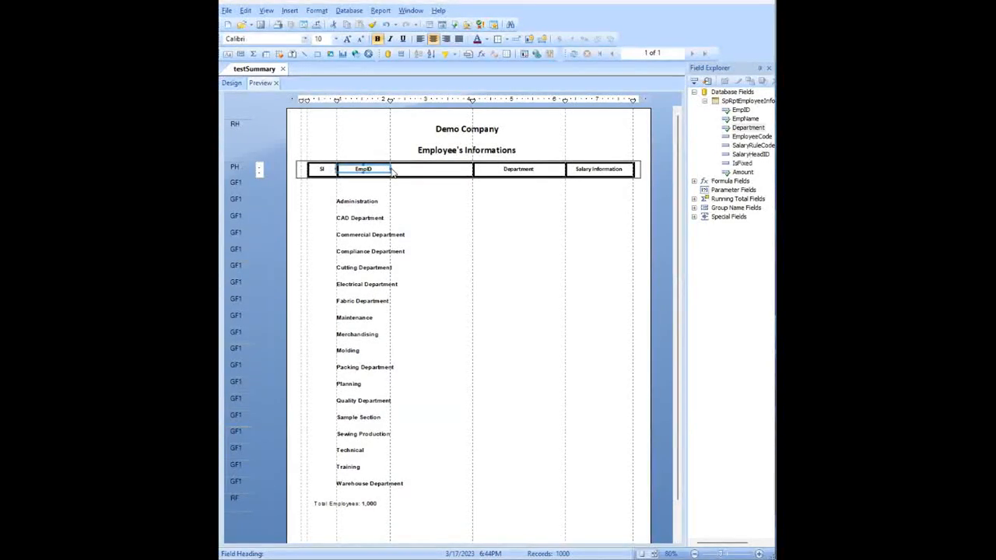
drag(393, 173, 472, 172)
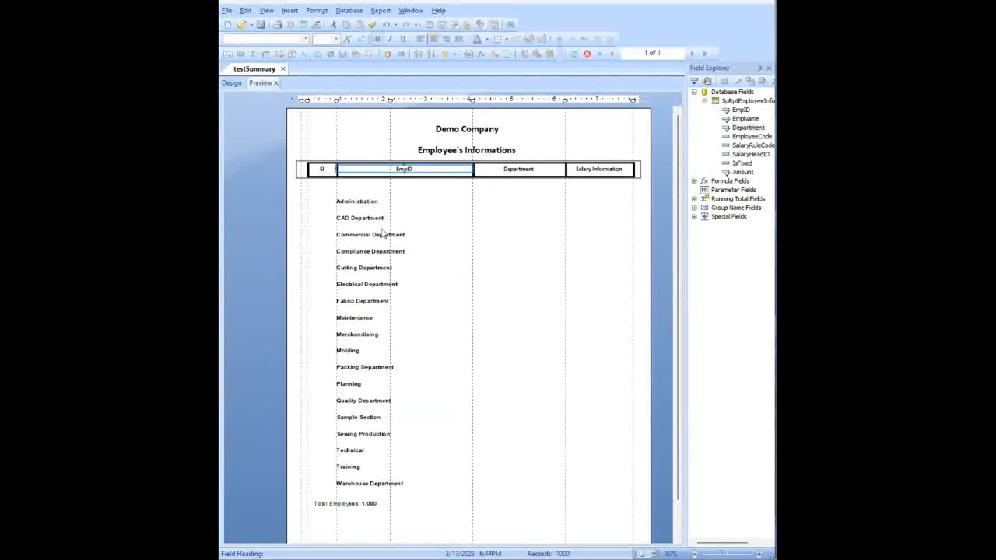
double_click(405, 170)
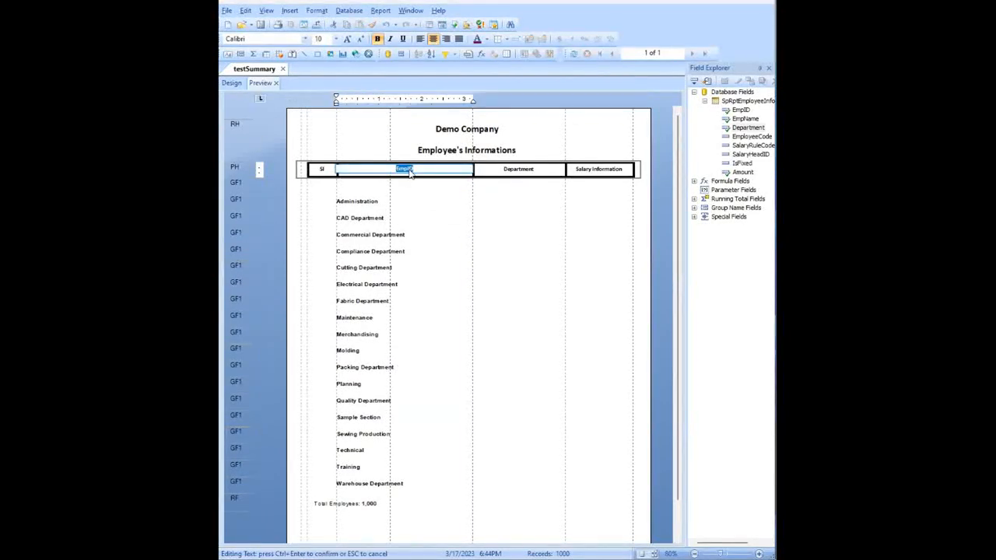
text(Department)
click(523, 188)
Change the original Department heading, beside Salary Information, to Total Manpower.
double_click(534, 173)
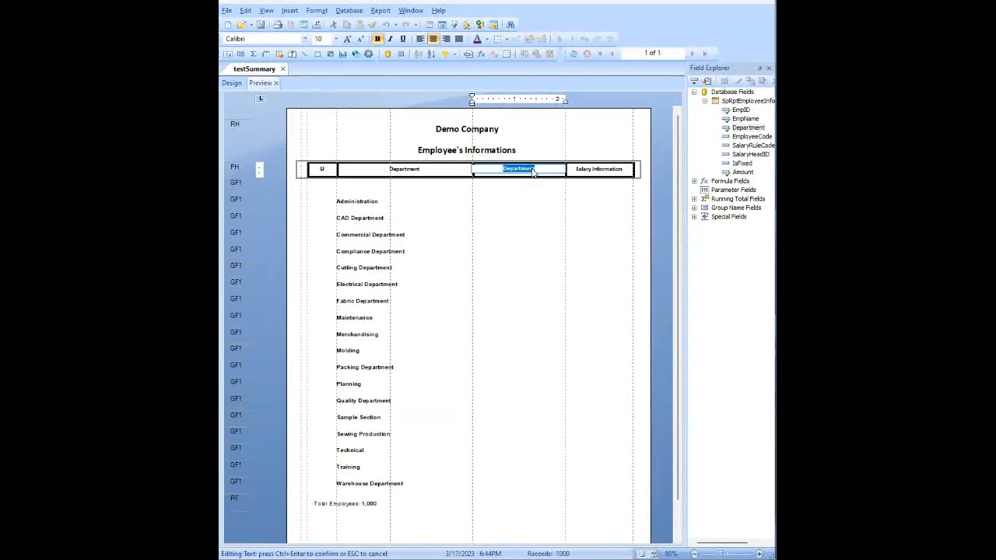
text(Total Manpower)
click(500, 193)
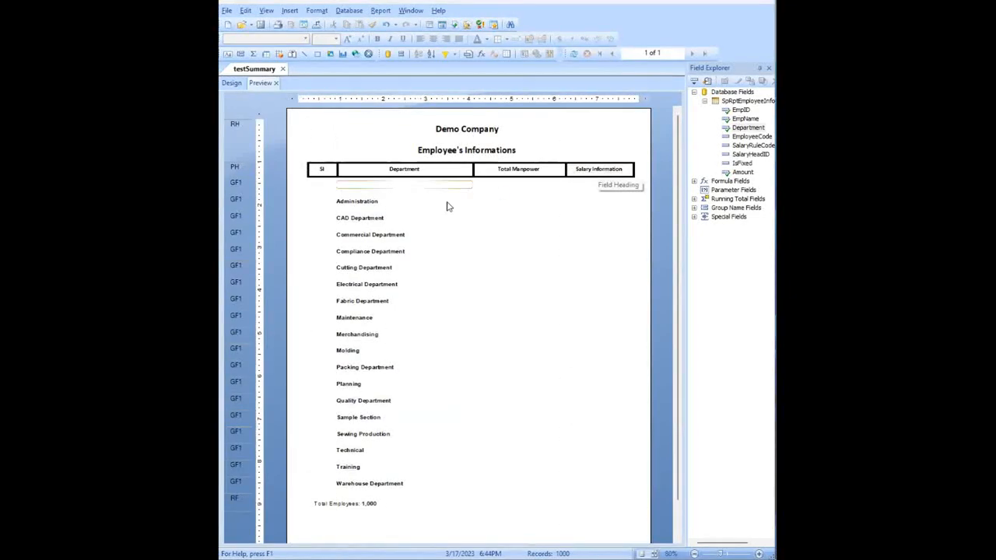
click(352, 201)
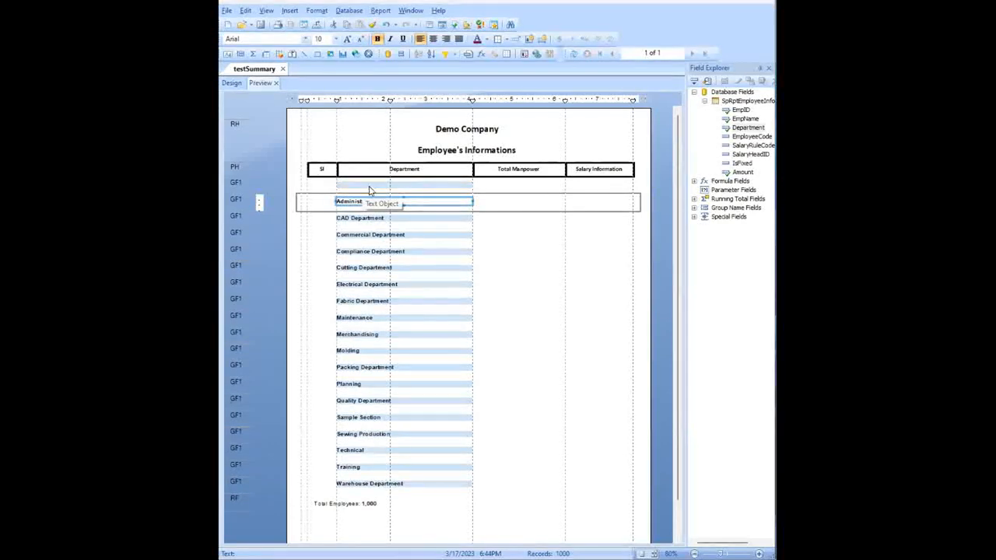
click(311, 187)
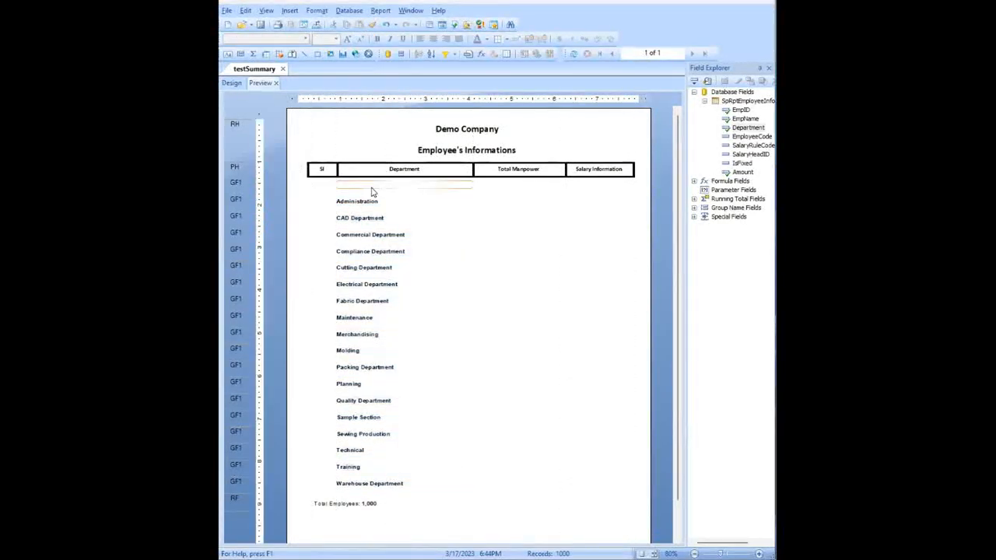
click(371, 190)
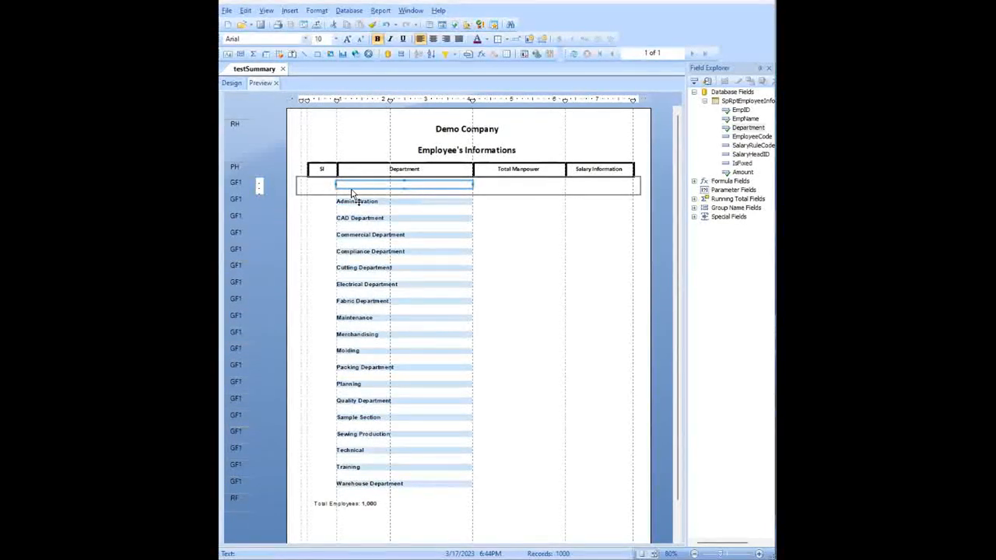
click(322, 191)
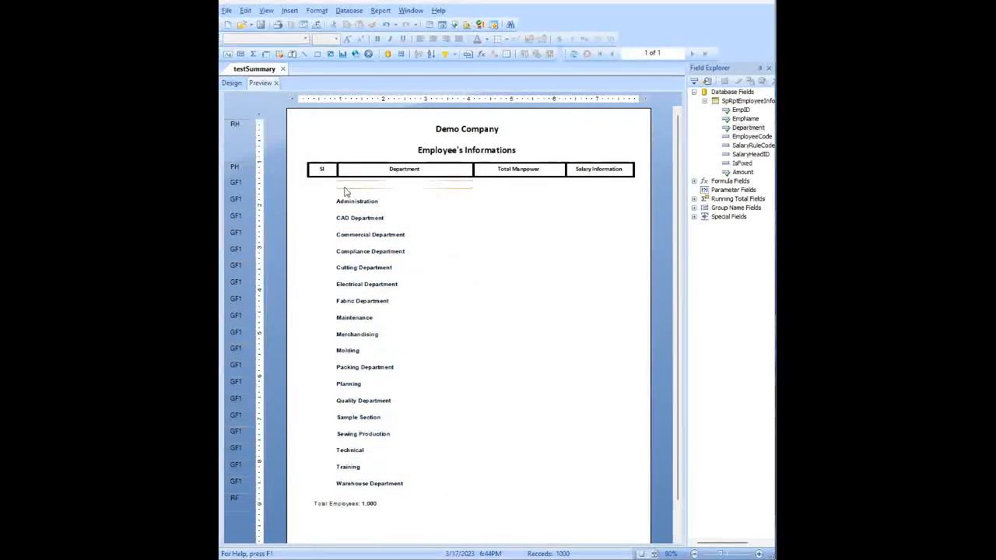
In the report design, move the department text object to the top of the group footer and place a horizontal line beneath it.
click(231, 82)
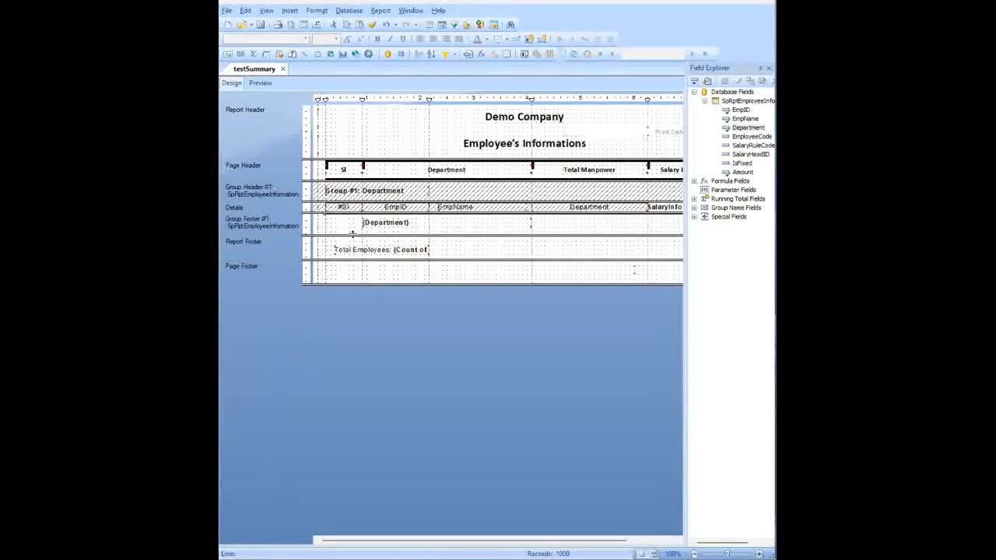
drag(374, 224, 380, 247)
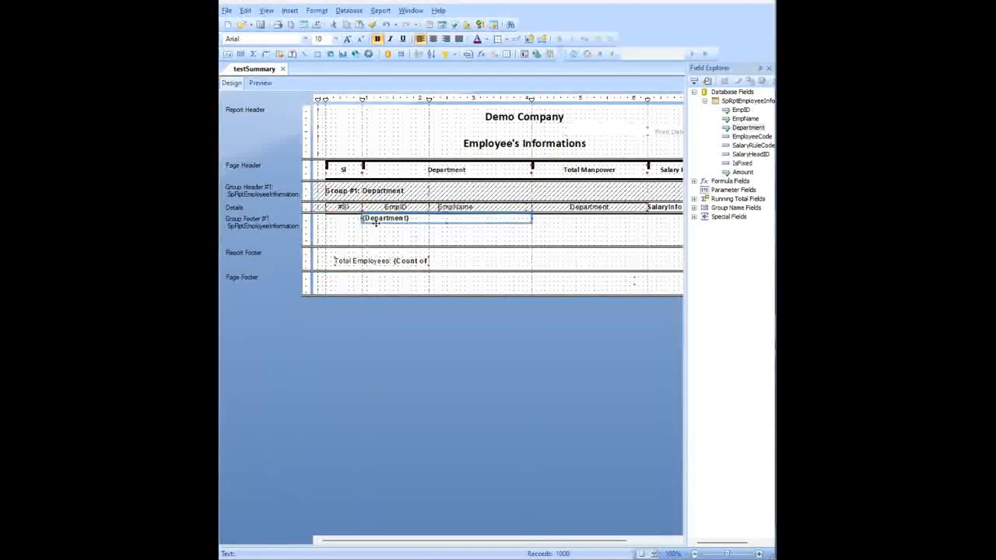
click(327, 233)
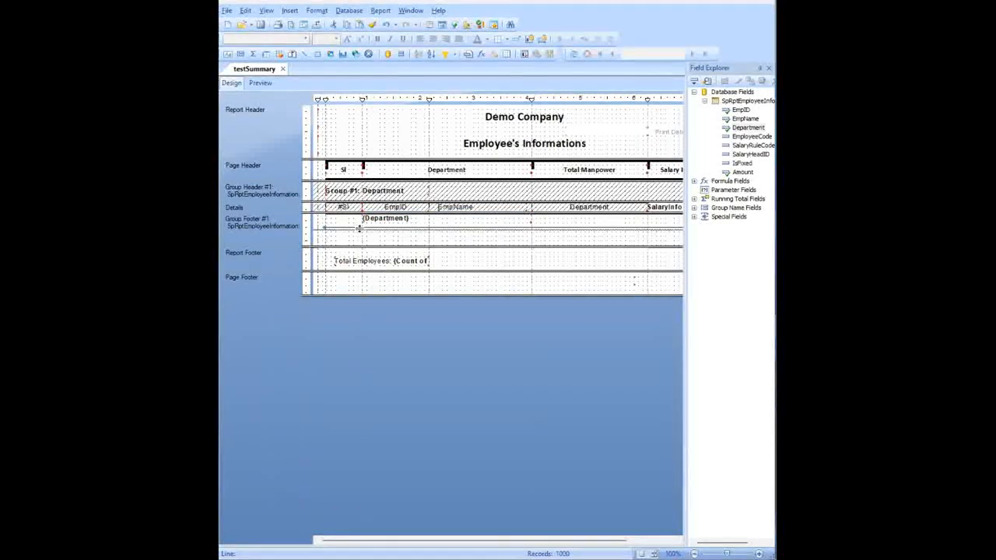
Shrink the group footer section up to its horizontal line and preview the report.
drag(360, 245, 354, 196)
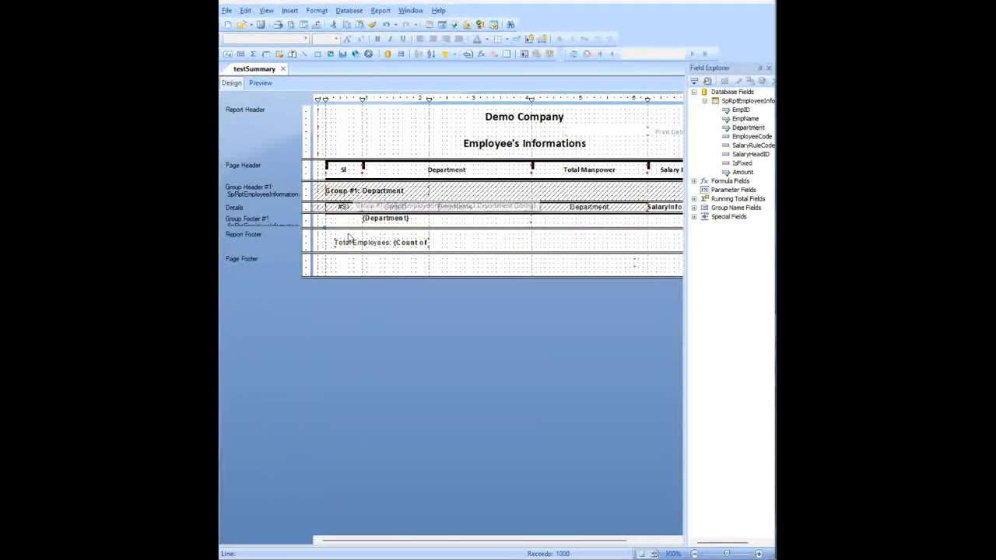
click(261, 83)
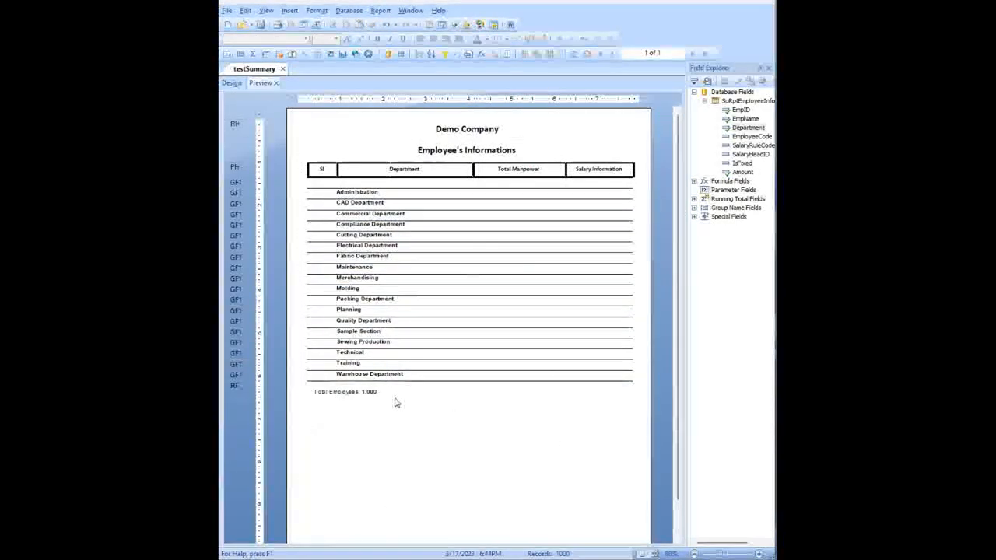
Copy the page header's leftmost vertical line into the group footer rows and set its width to Hairline.
scroll(389, 338, up, 5)
scroll(434, 418, down, 4)
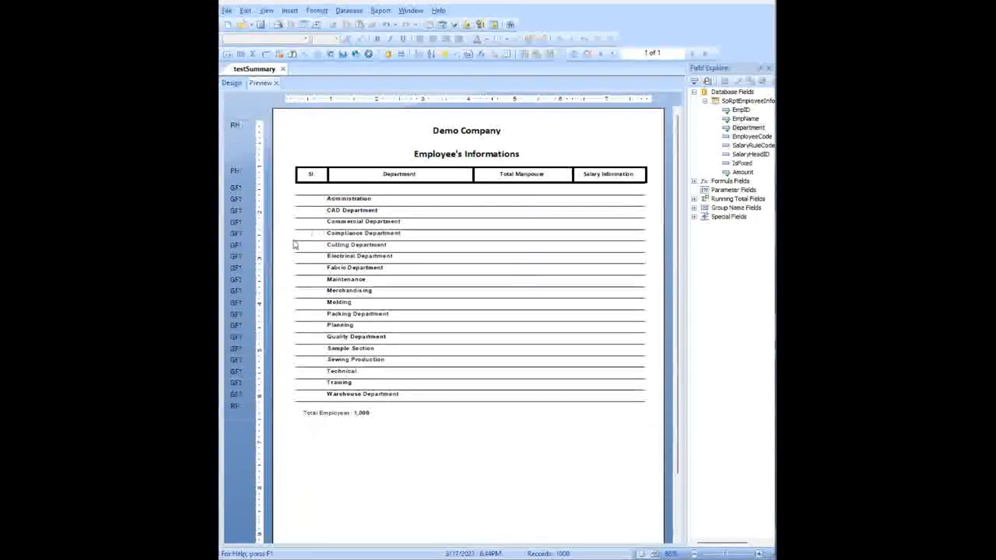
scroll(300, 280, up, 2)
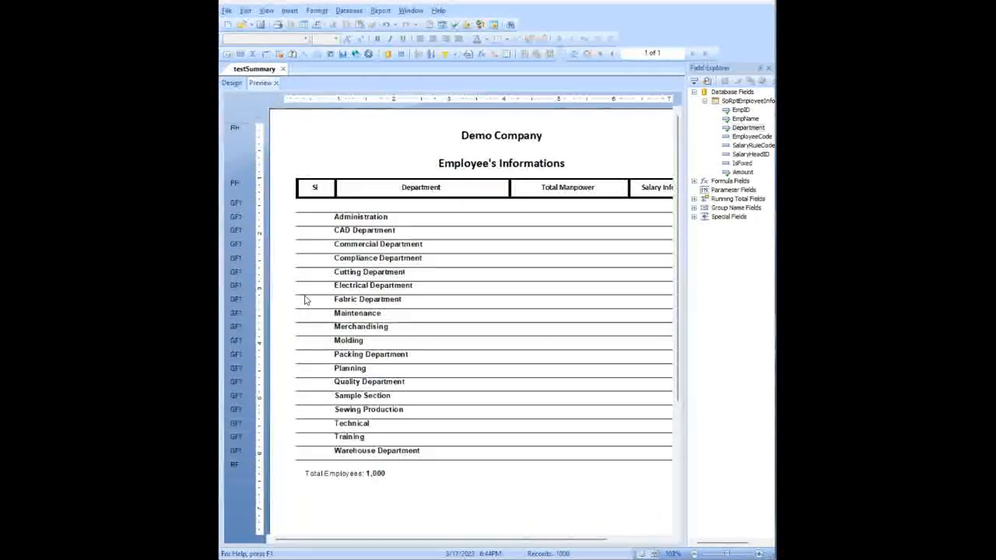
click(297, 184)
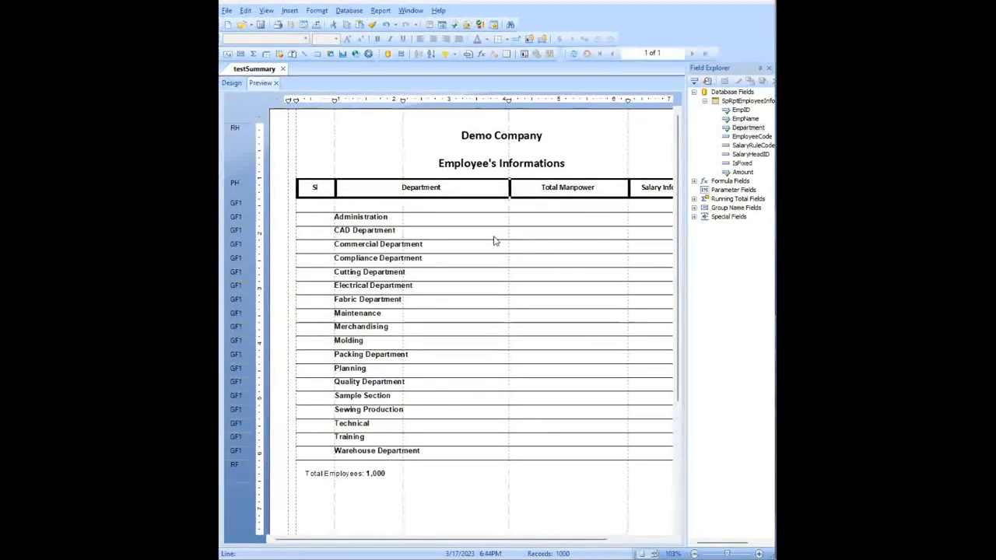
drag(300, 202, 300, 211)
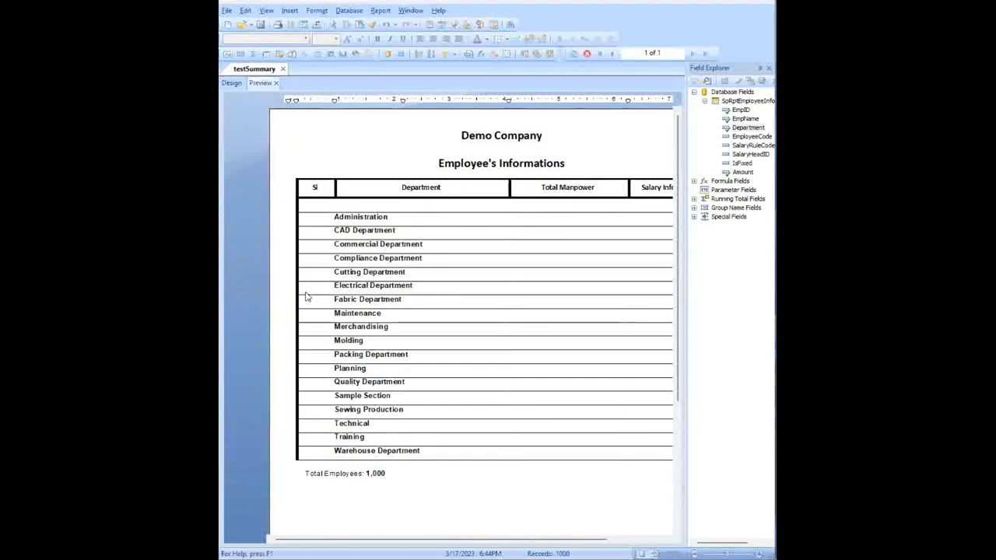
right_click(299, 206)
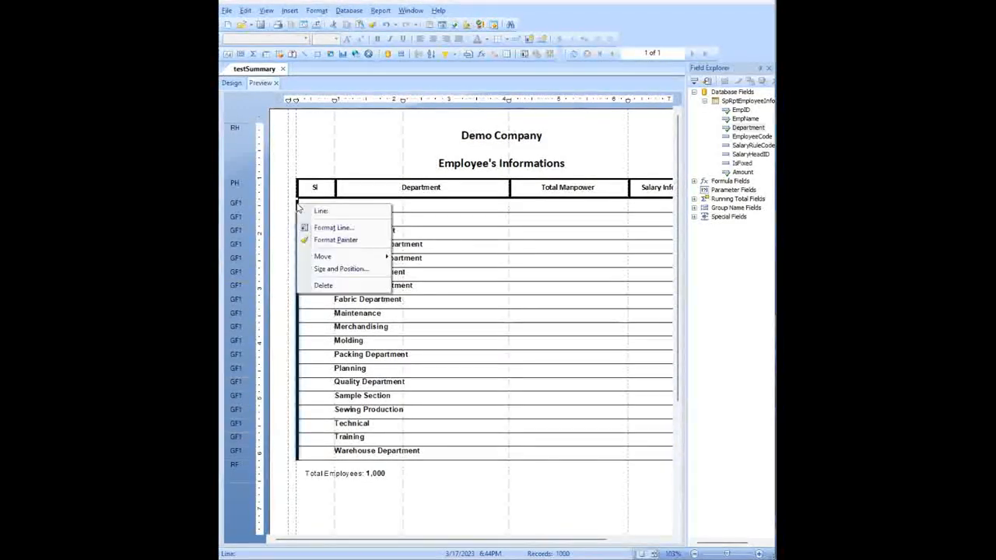
click(325, 227)
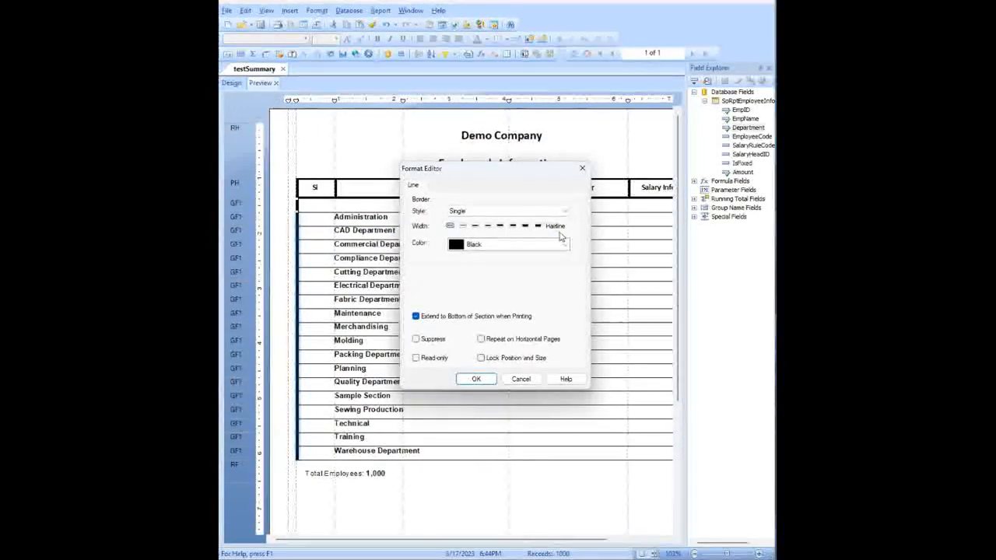
click(476, 380)
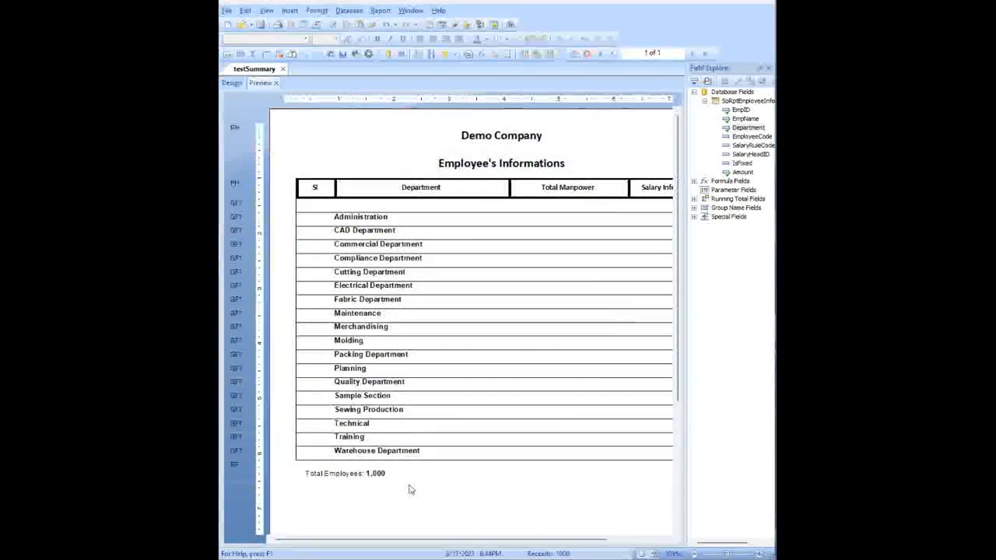
Copy the hairline vertical line to the remaining column boundaries and the right edge of the group footer rows.
click(296, 212)
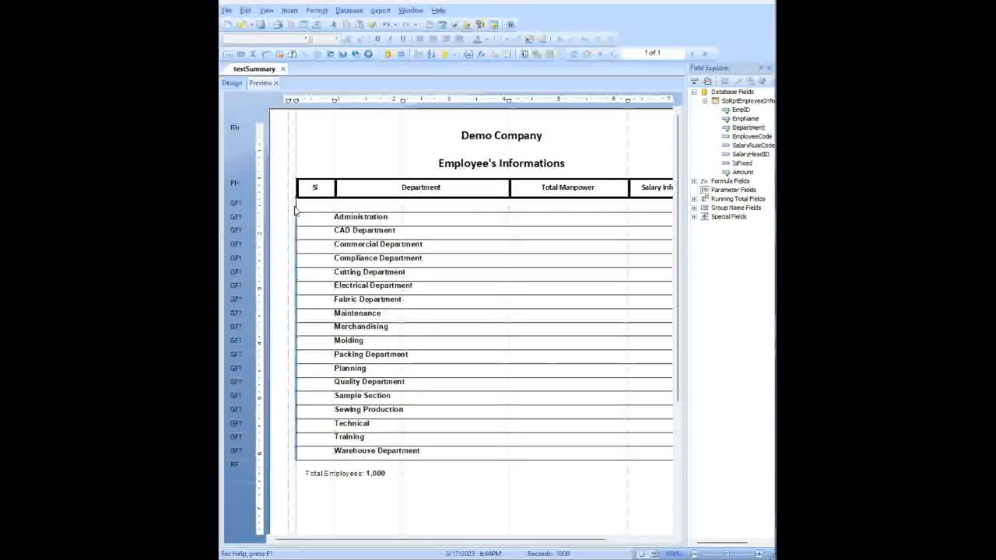
click(340, 205)
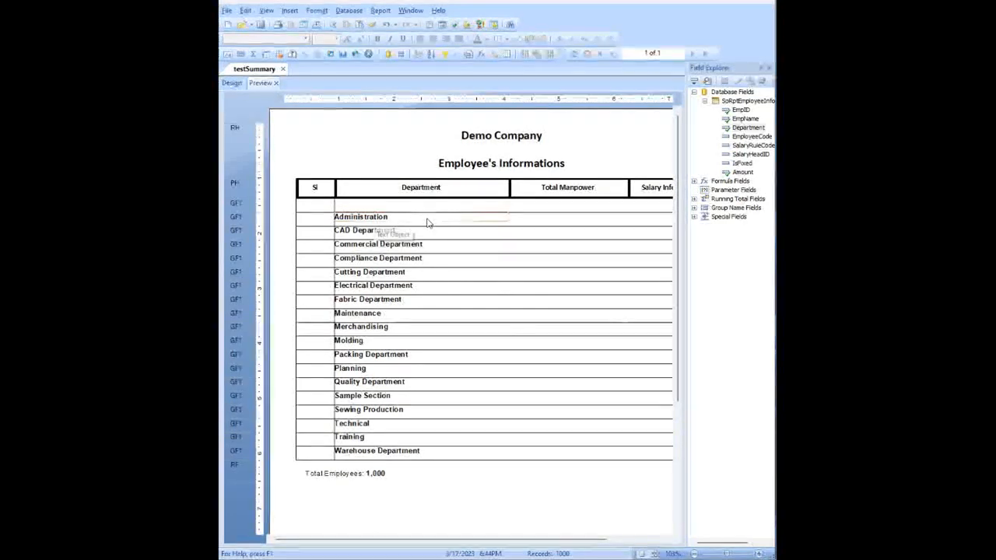
key(ctrl+v)
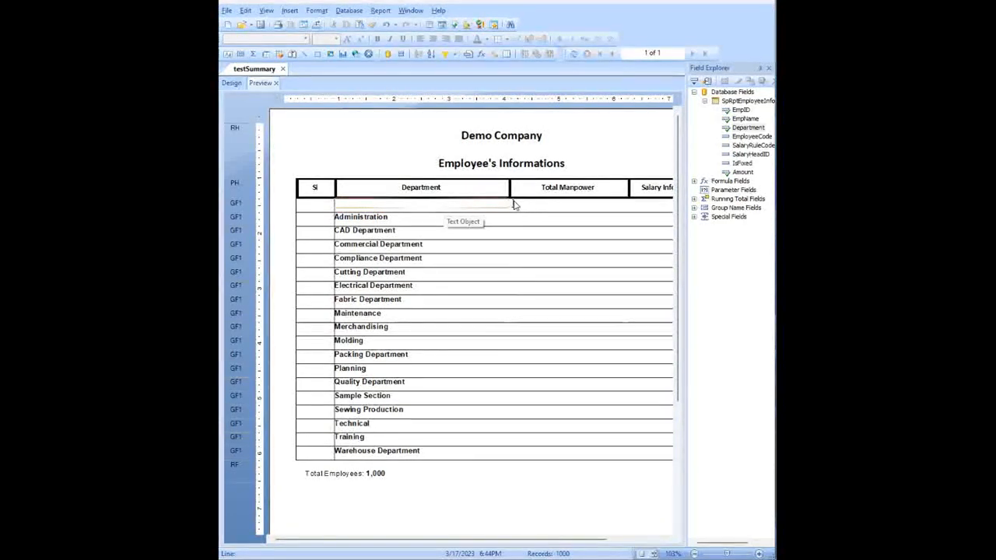
click(510, 204)
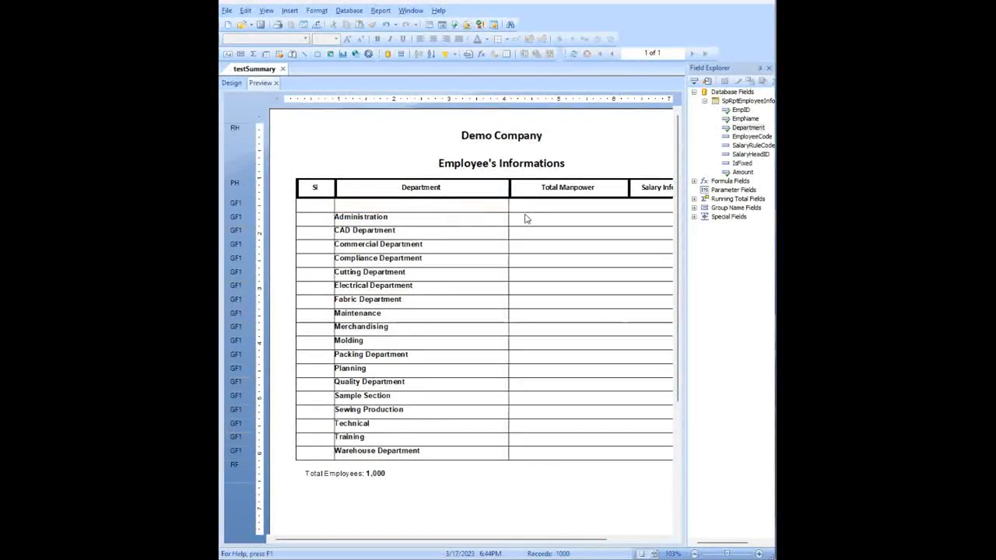
click(631, 202)
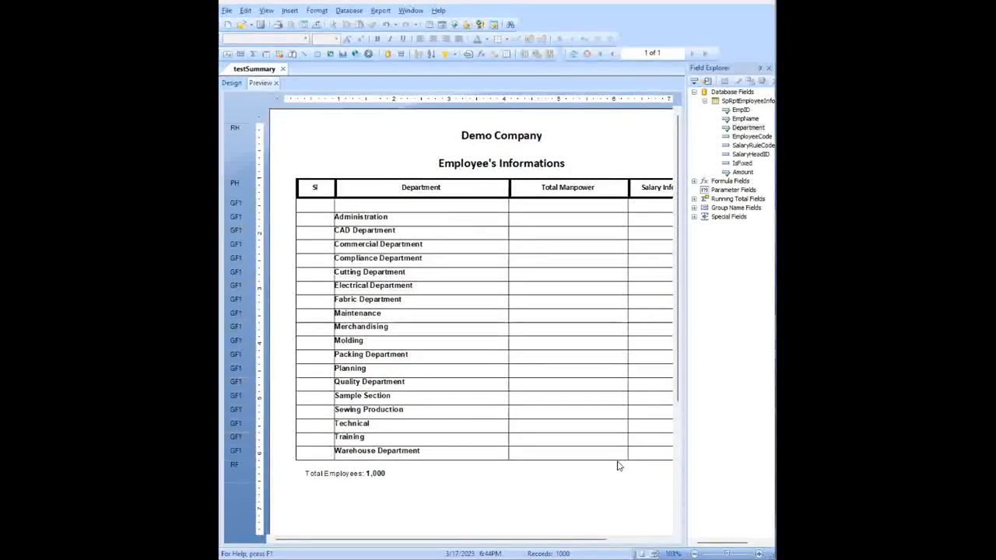
click(629, 539)
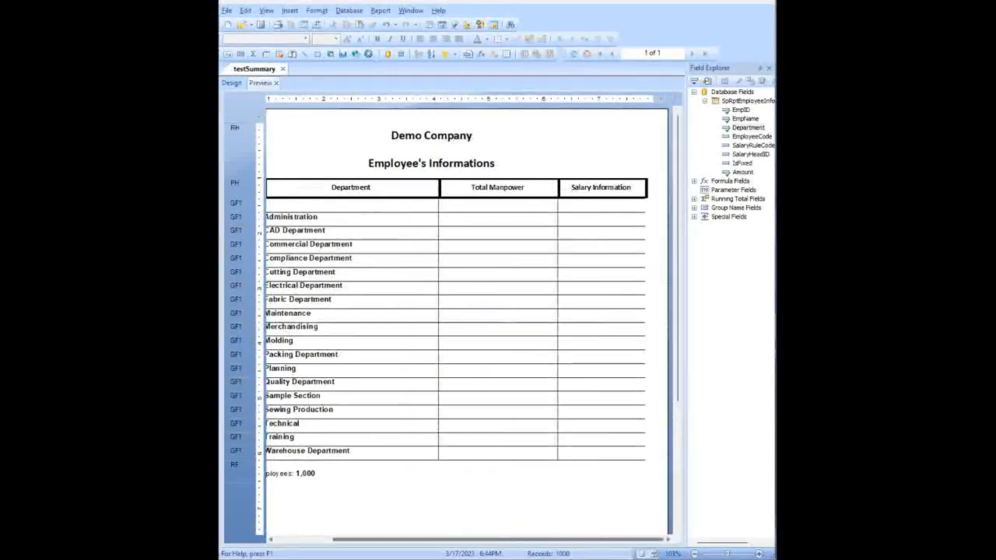
click(647, 201)
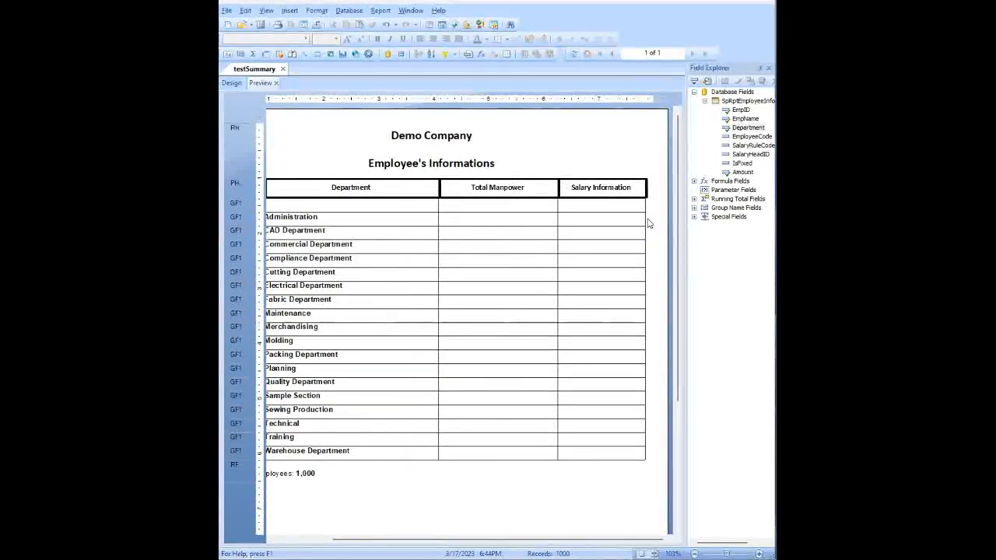
Delete the vertical lines on both sides of the Salary Information column in the group footer rows.
click(647, 224)
key(Delete)
click(647, 203)
click(647, 244)
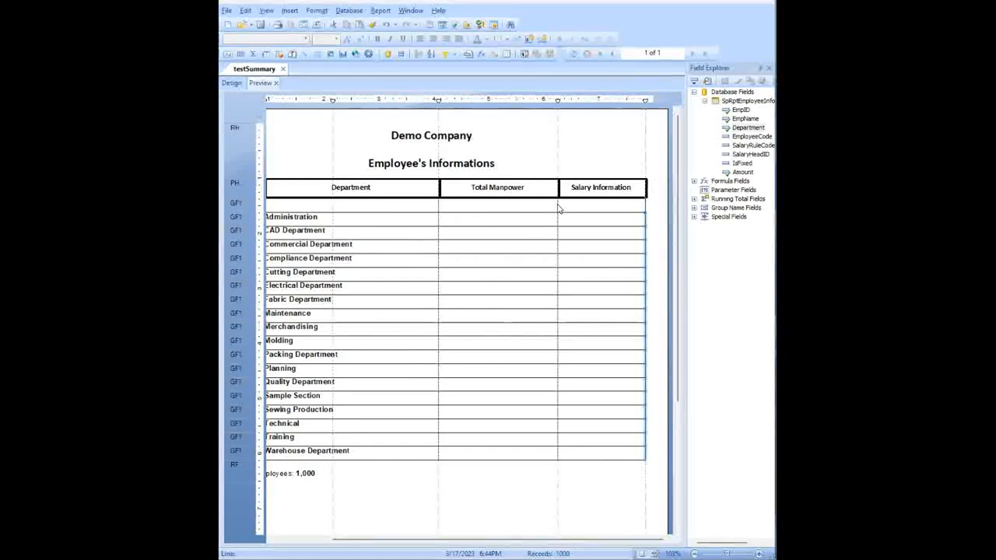
key(Delete)
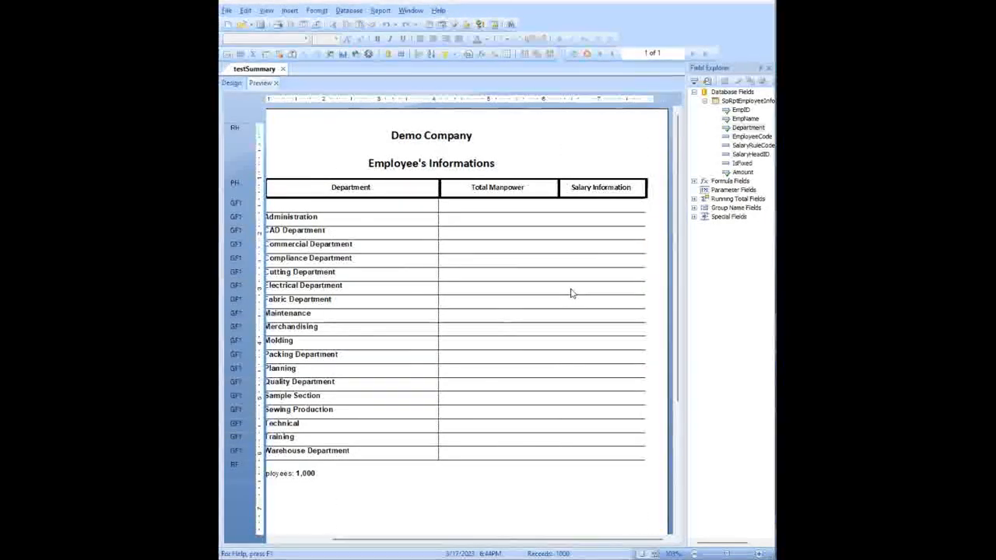
Copy the line between Department and Total Manpower to both sides of the Salary Information column in the group footer rows.
click(437, 203)
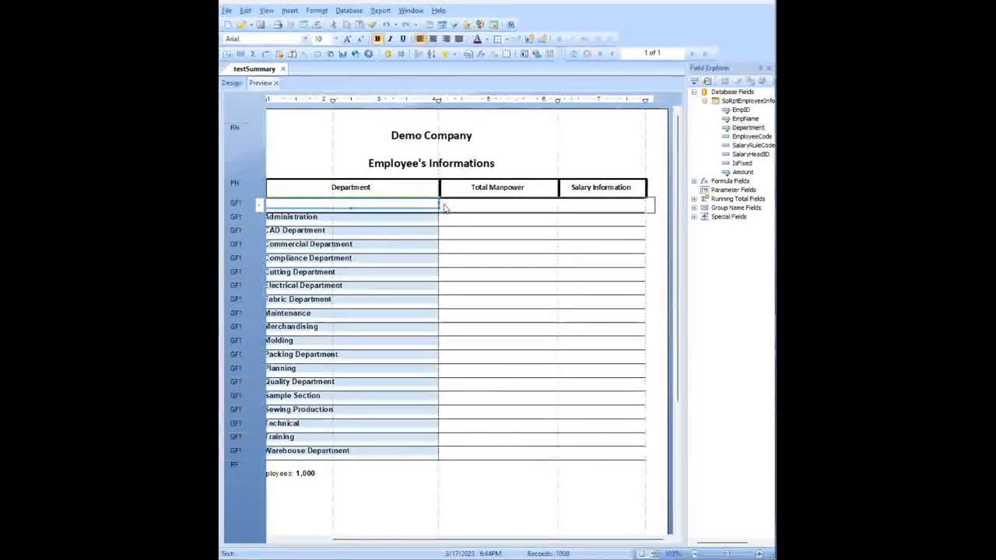
click(443, 207)
click(439, 210)
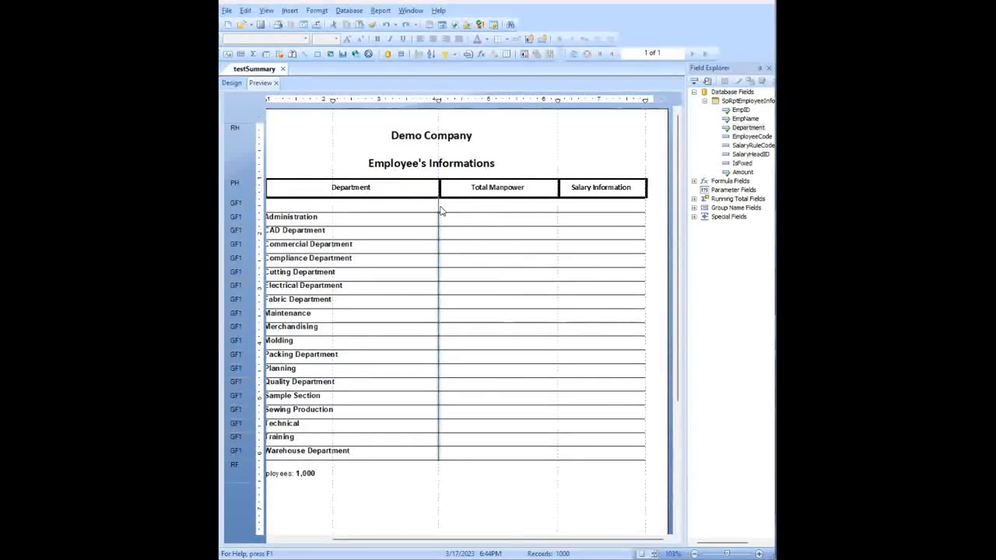
click(562, 204)
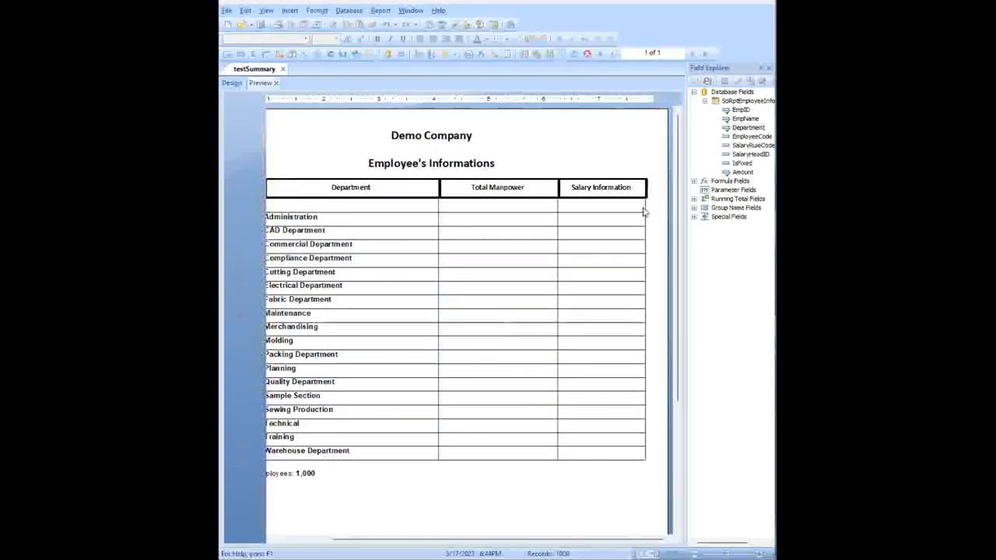
Indent the department name field in the group footer rows slightly from the Department column's left line.
scroll(464, 473, down, 4)
scroll(464, 473, up, 2)
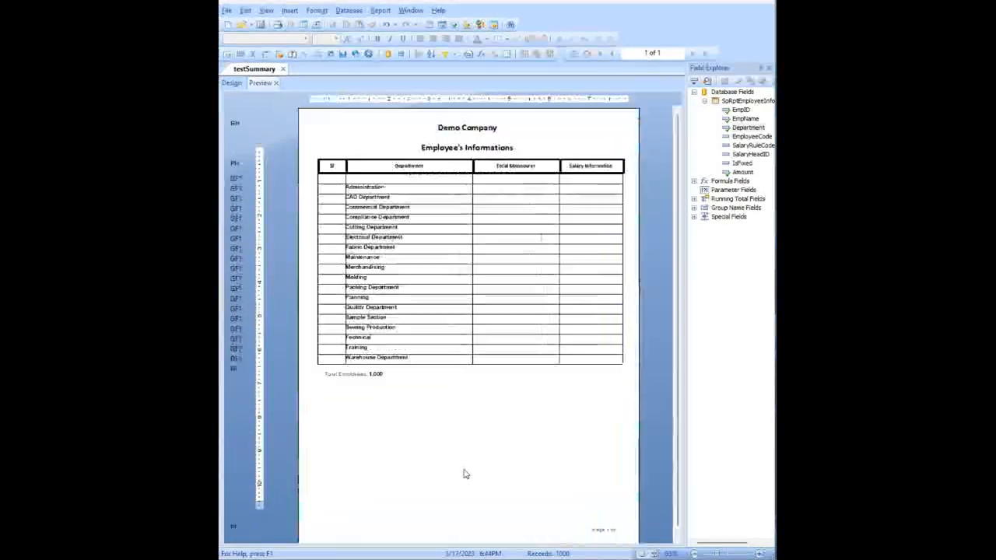
click(335, 195)
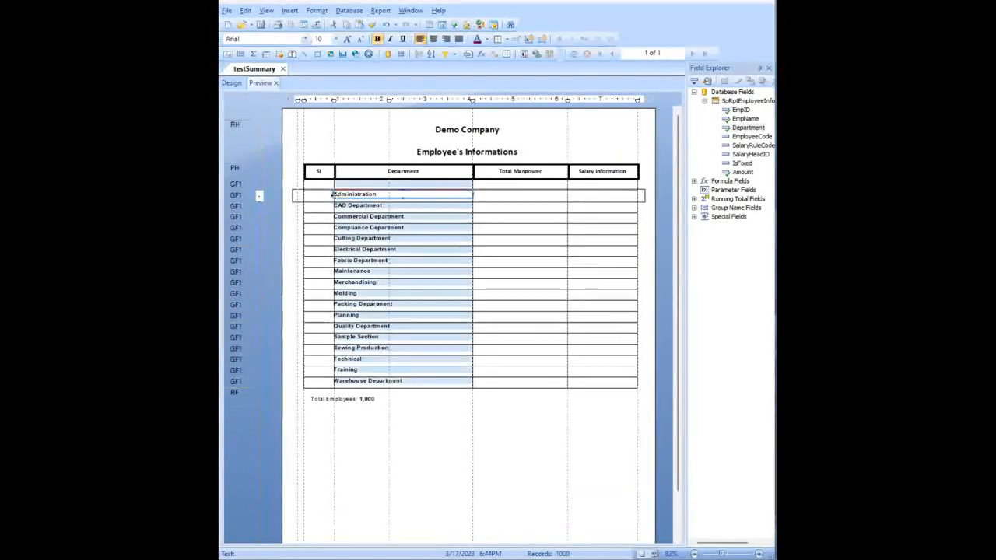
drag(334, 195, 332, 195)
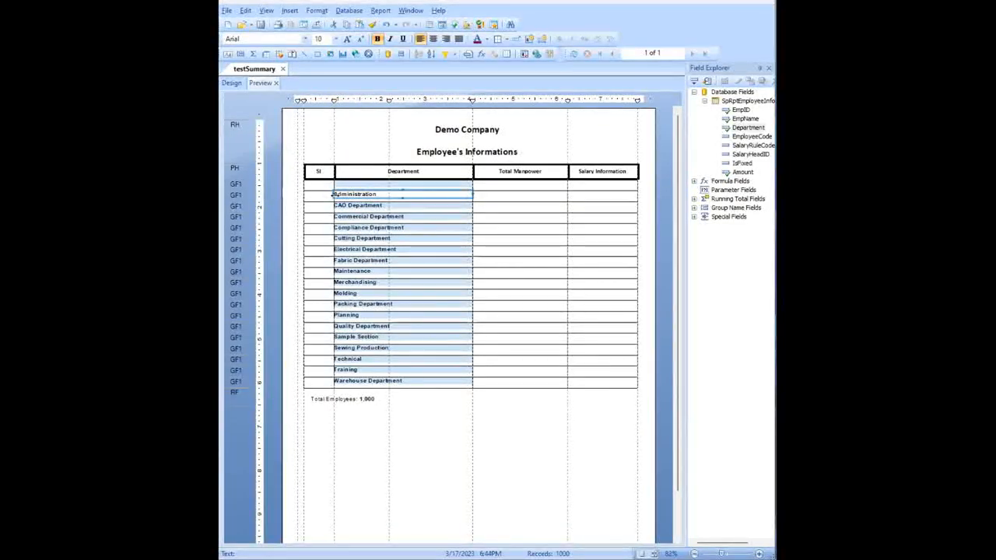
click(416, 454)
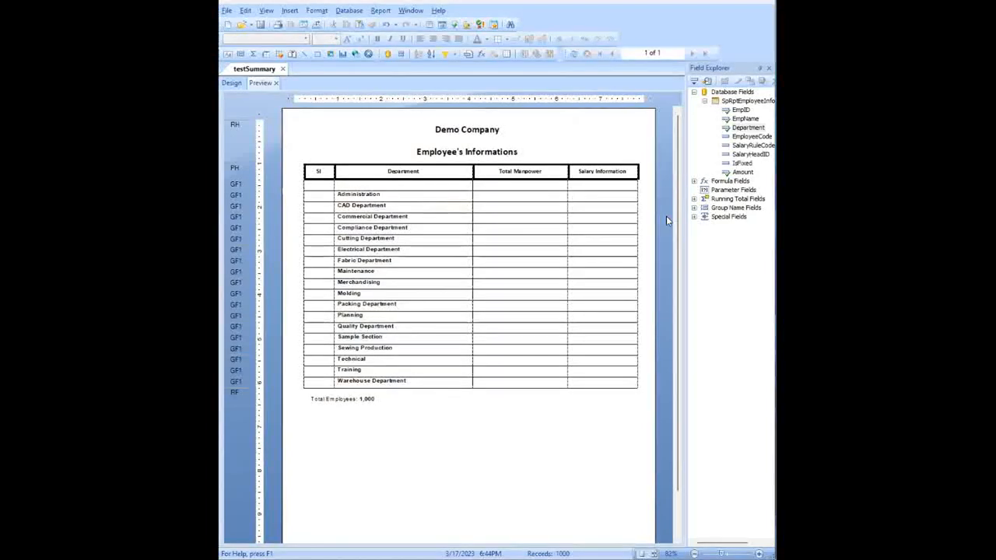
Place the Sl running total field in the Sl column of the group footer rows and center it.
click(694, 200)
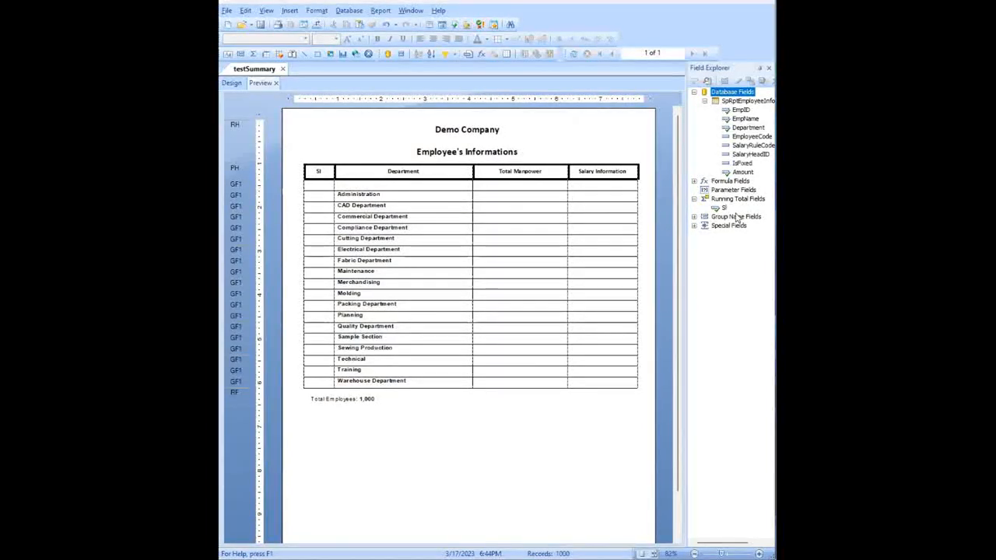
drag(723, 208, 311, 186)
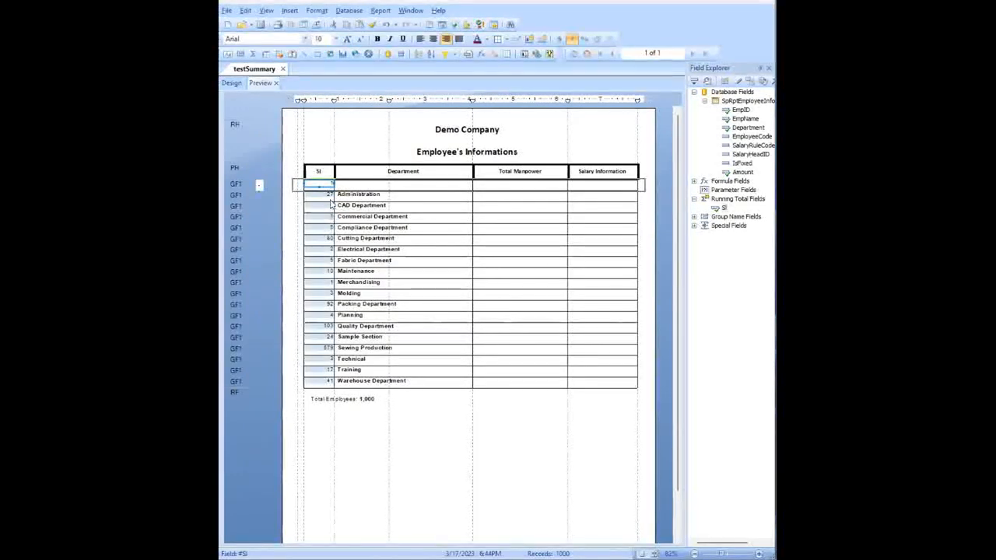
click(433, 39)
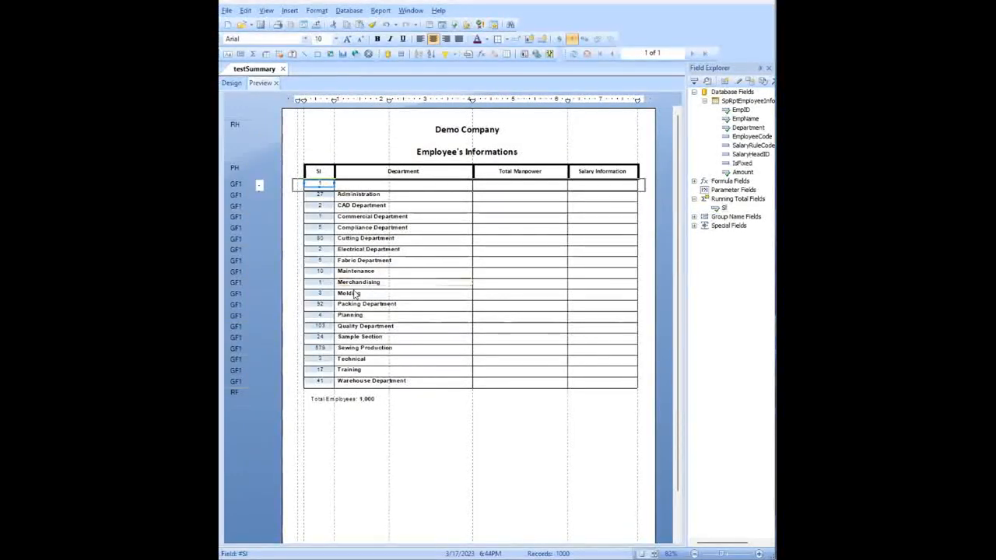
click(355, 443)
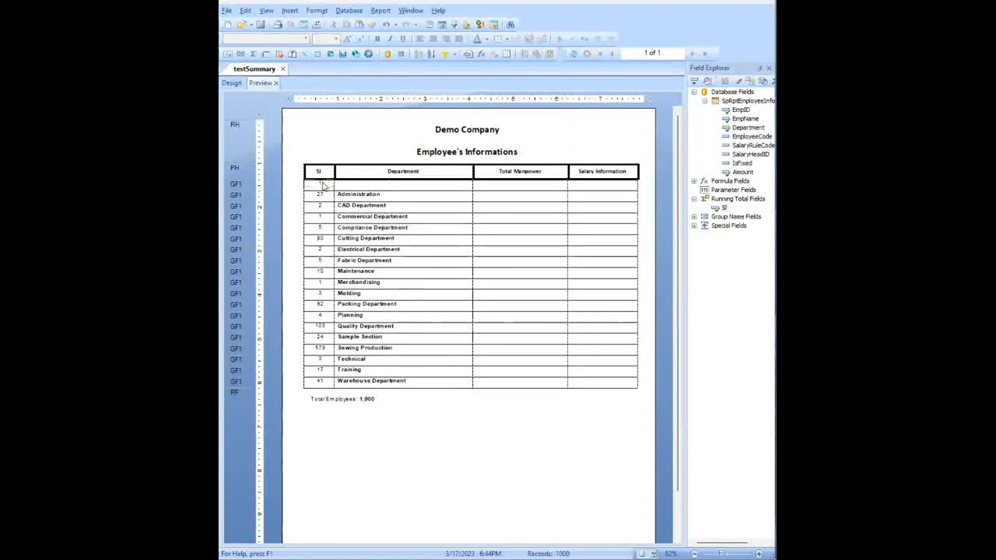
Edit the Sl running total to evaluate on change of the Department group and never reset.
right_click(317, 185)
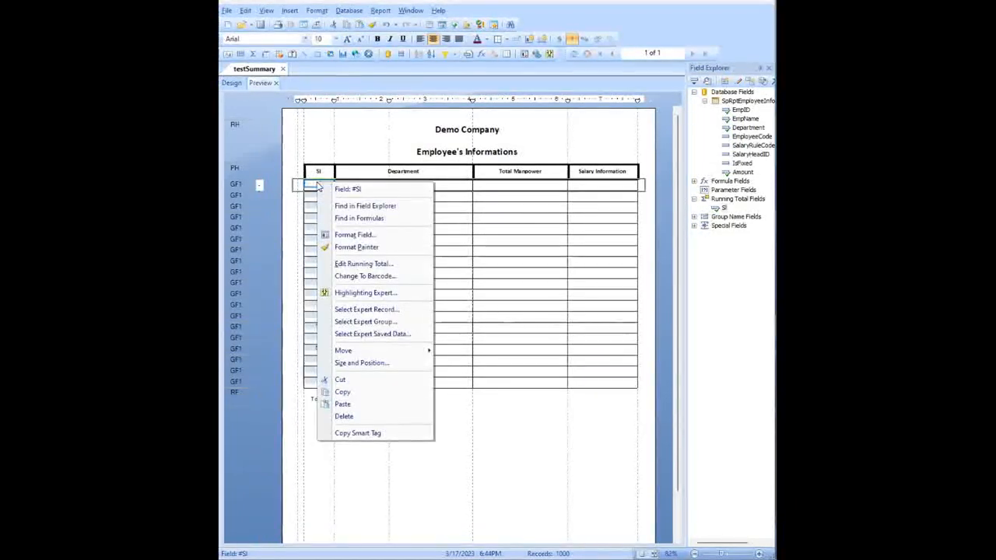
click(364, 265)
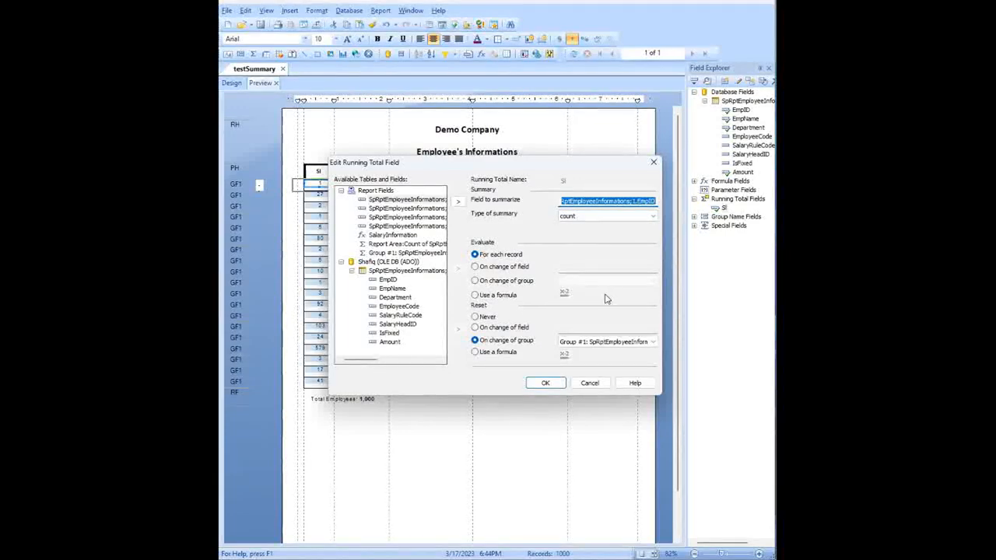
click(476, 281)
click(615, 282)
click(605, 291)
click(476, 317)
click(546, 383)
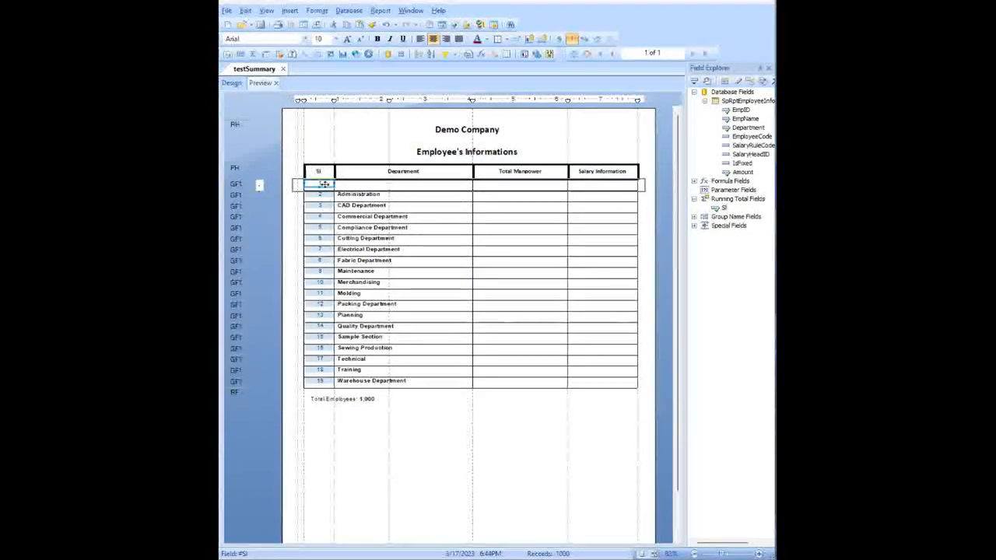
click(370, 440)
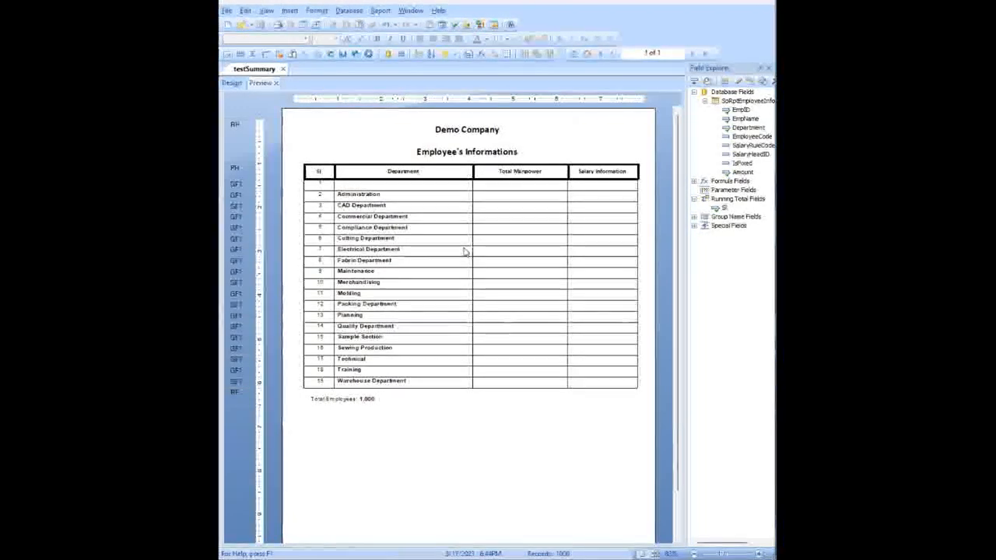
click(371, 195)
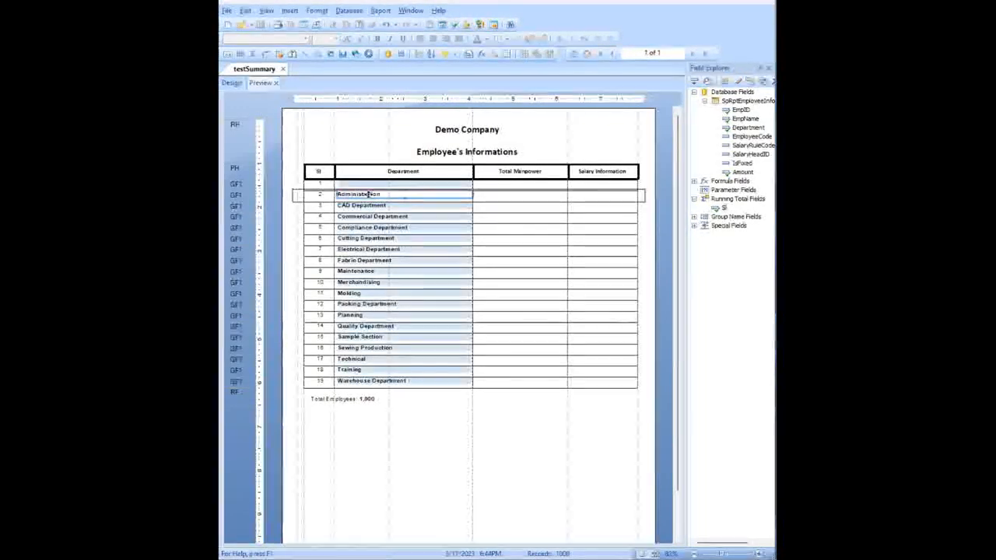
click(531, 202)
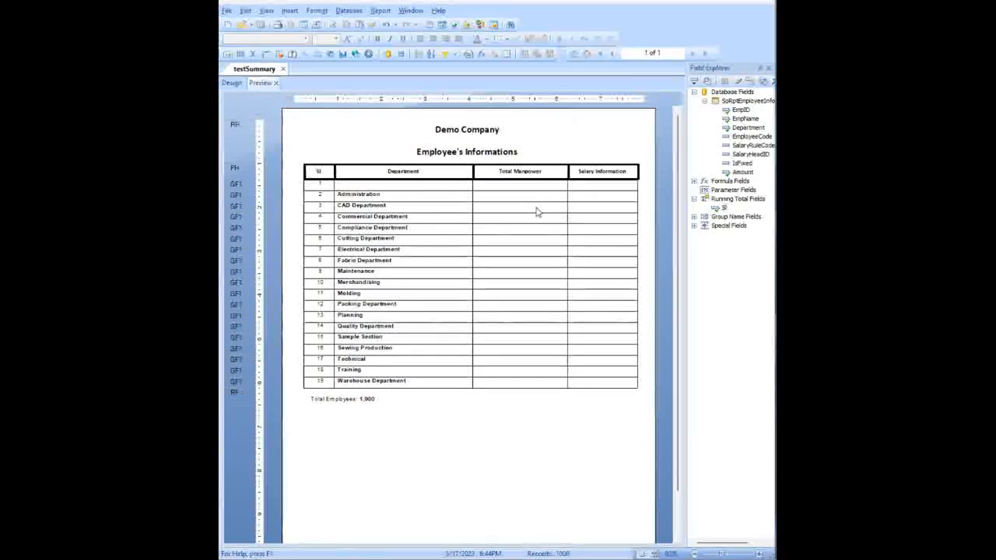
Insert a Count summary of the EmpID field located in Group #1, the Department group.
click(230, 83)
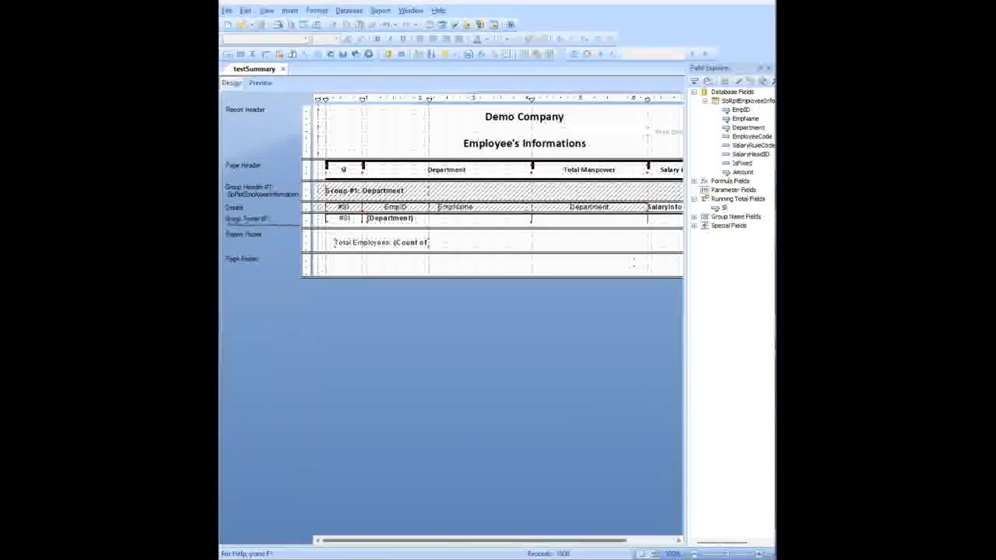
drag(436, 541, 424, 541)
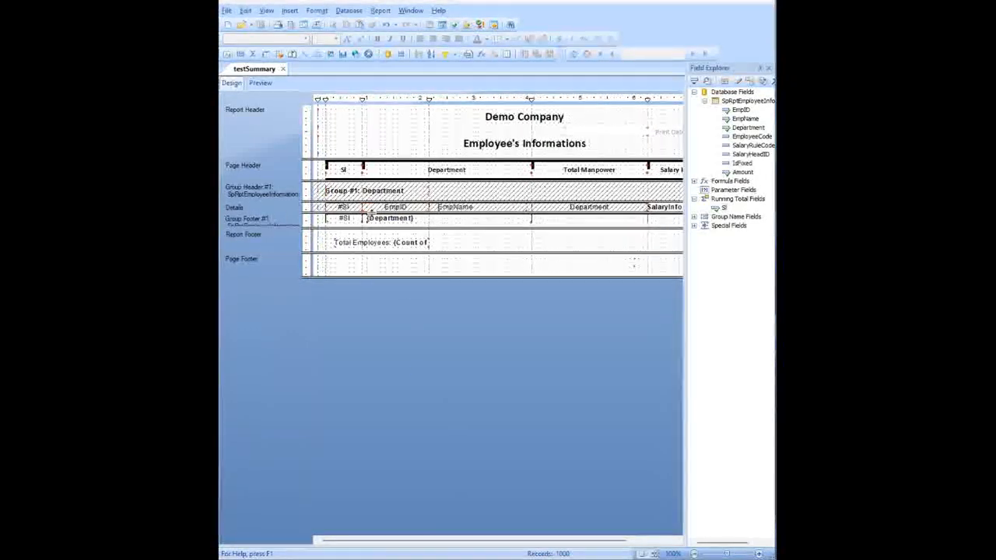
right_click(404, 210)
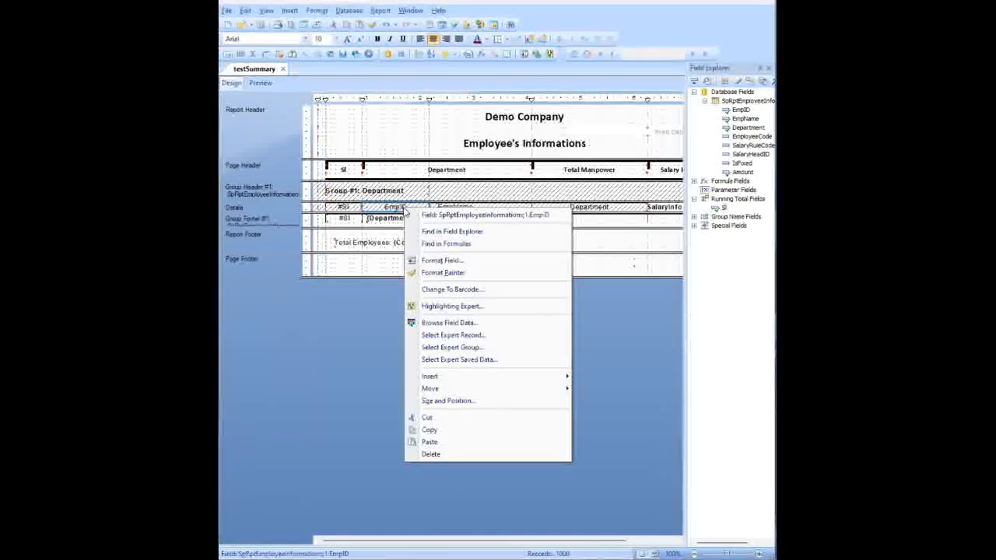
mouse_move(503, 379)
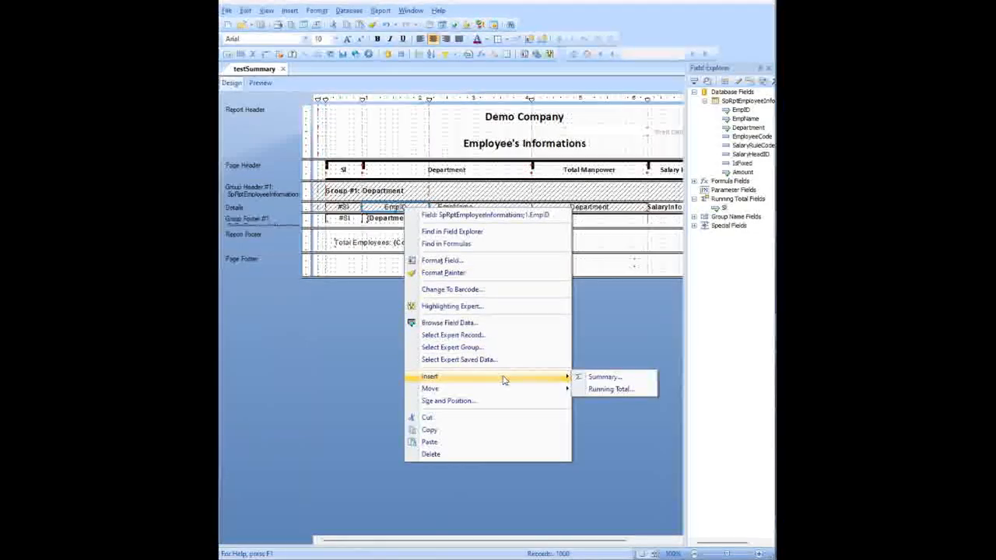
click(611, 379)
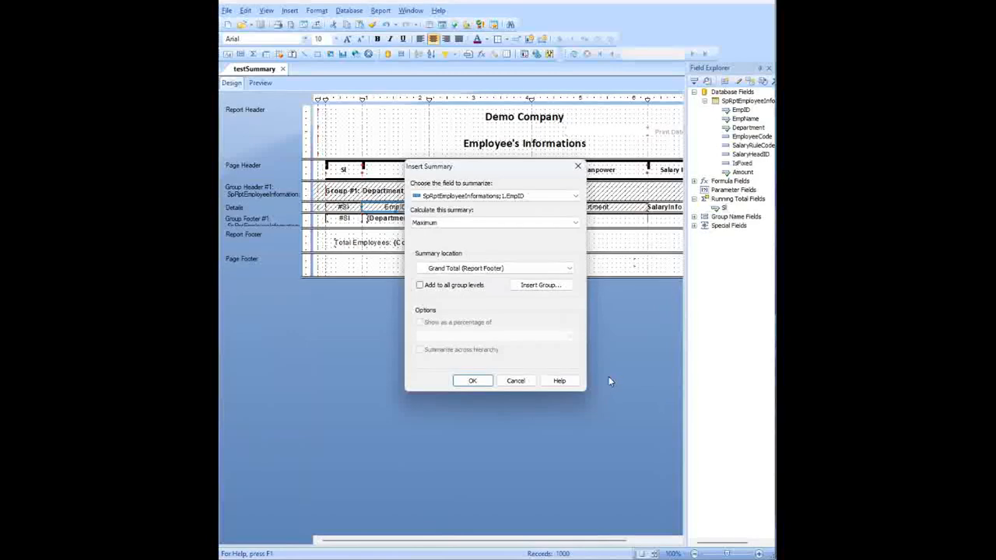
click(500, 223)
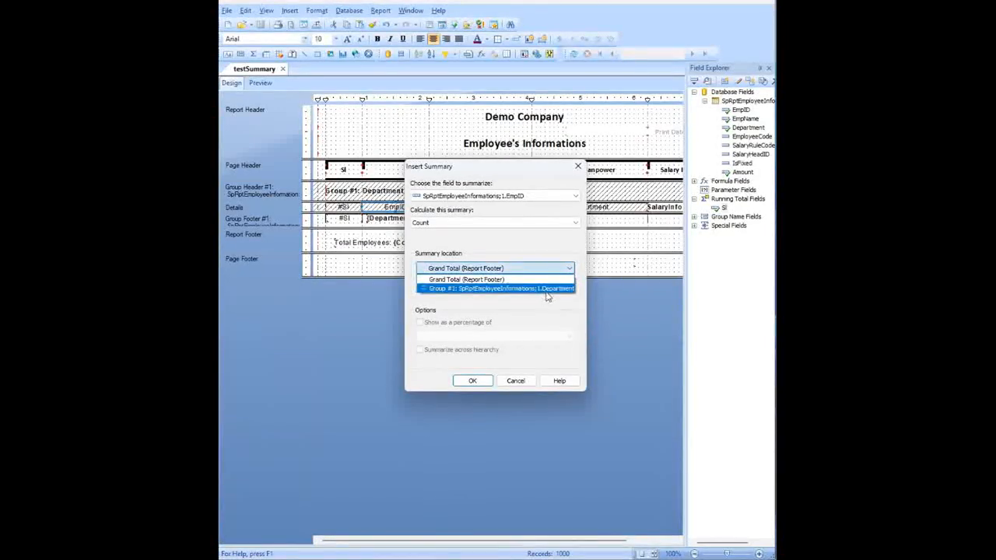
click(547, 289)
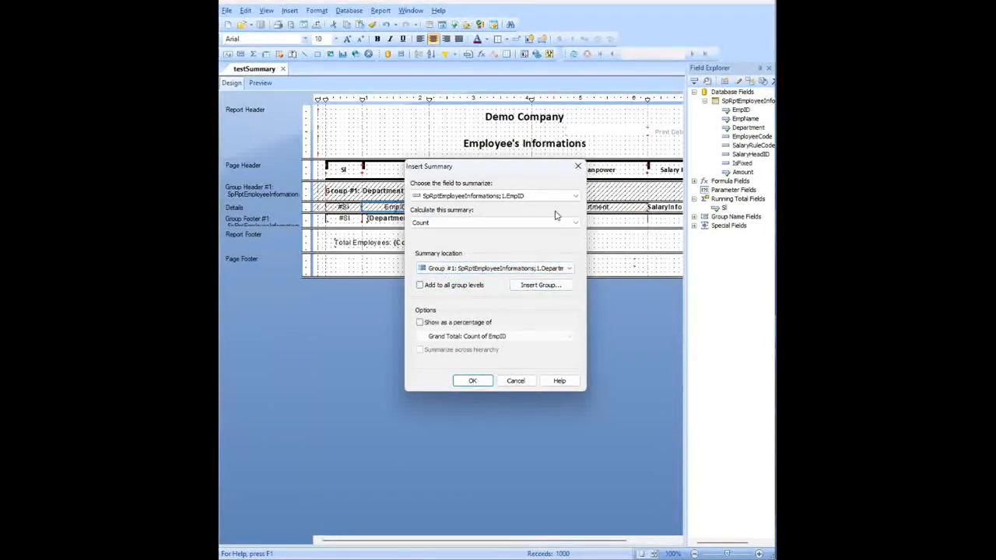
click(469, 382)
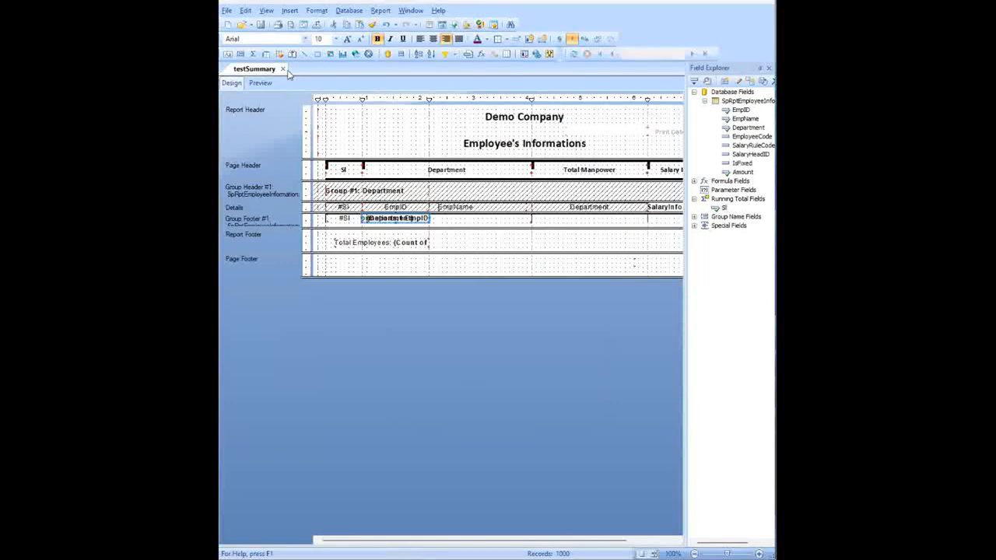
Fit the EmpID count field to the Total Manpower column in the group footer rows and center its values.
click(263, 83)
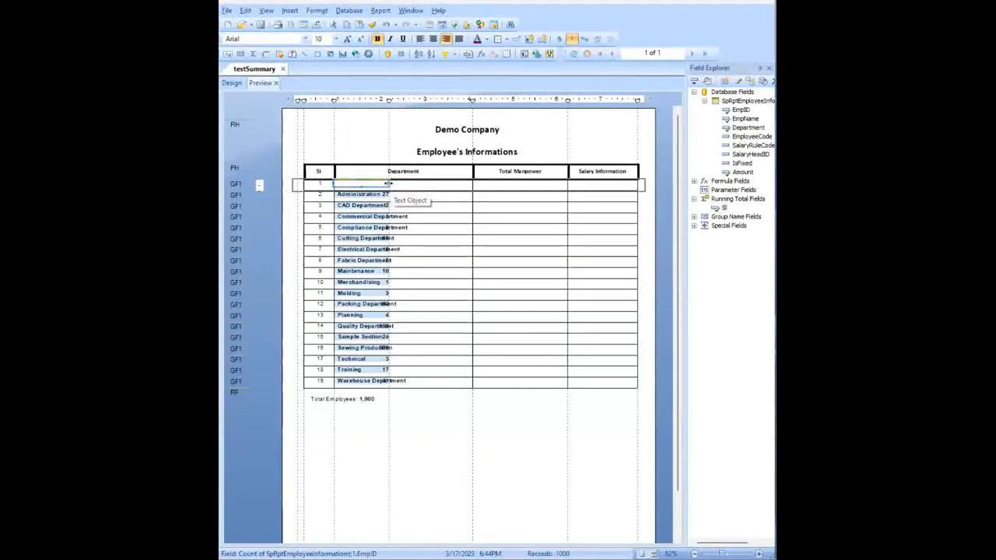
drag(390, 184, 567, 184)
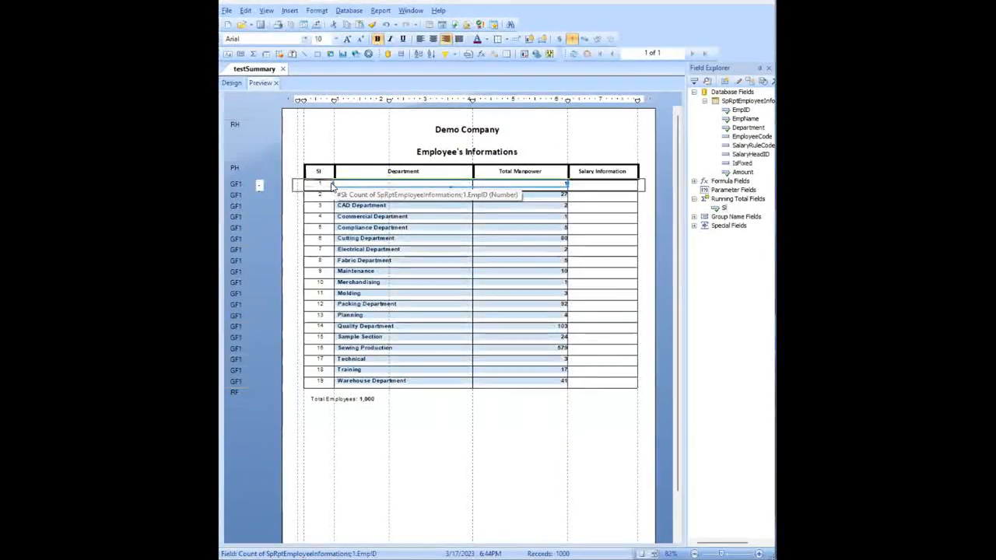
drag(333, 183, 473, 184)
click(433, 38)
click(530, 476)
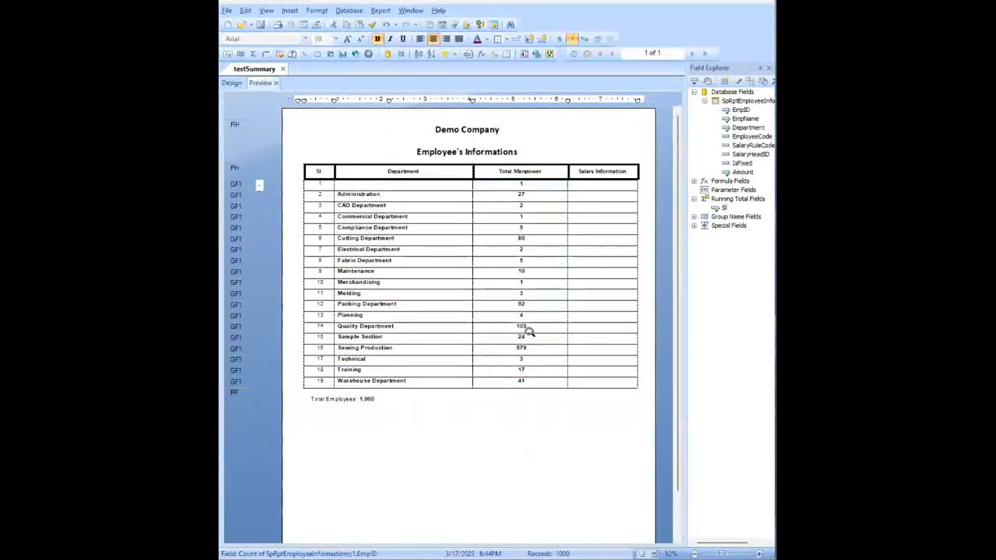
click(532, 199)
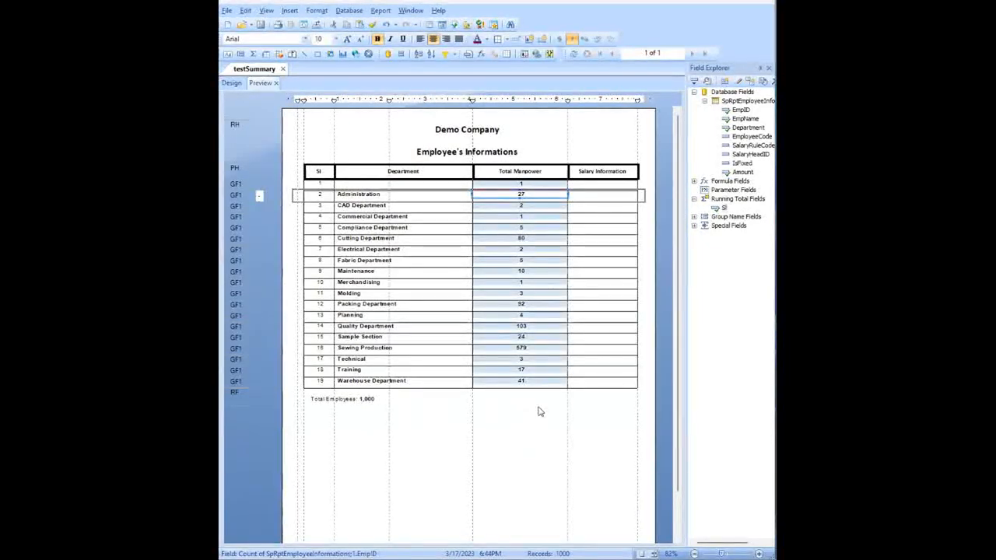
click(541, 411)
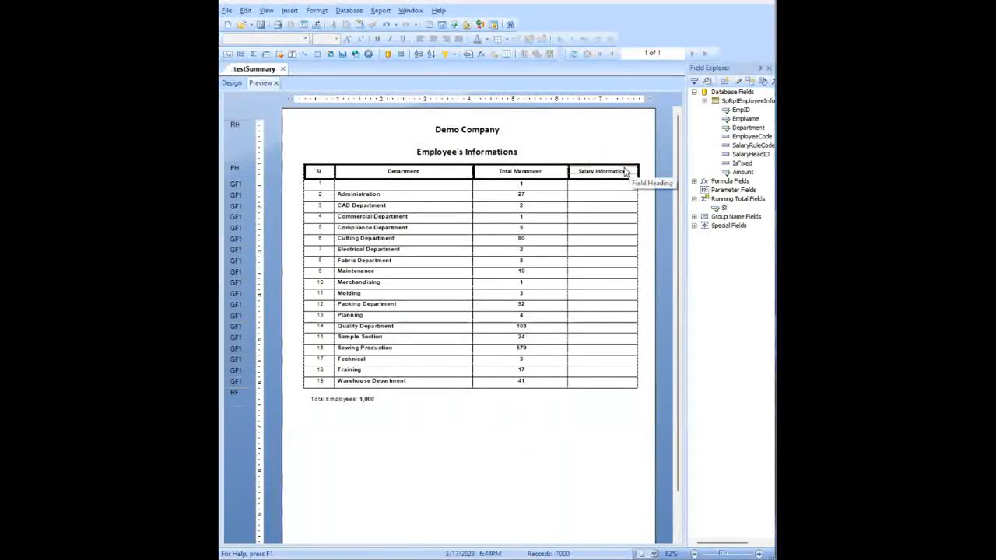
Insert a Sum summary of SalaryInformation located in Group #1, the Department group, and widen it within the Salary Information column.
click(232, 83)
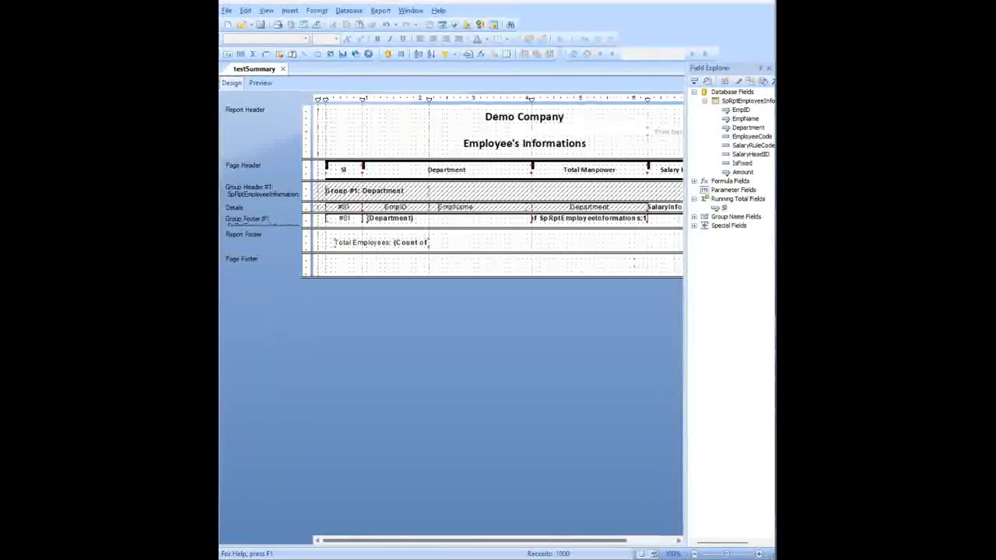
drag(585, 541, 644, 541)
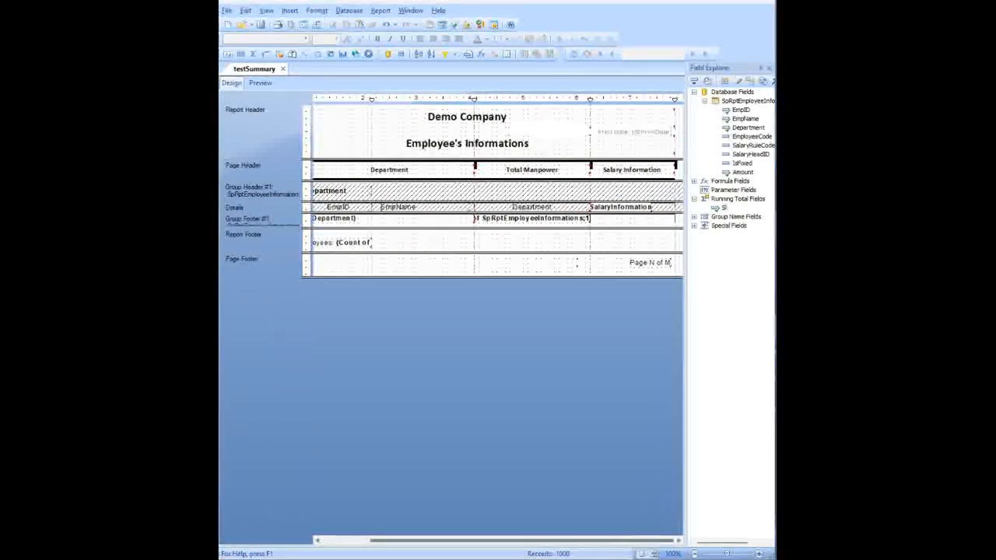
click(622, 207)
right_click(620, 206)
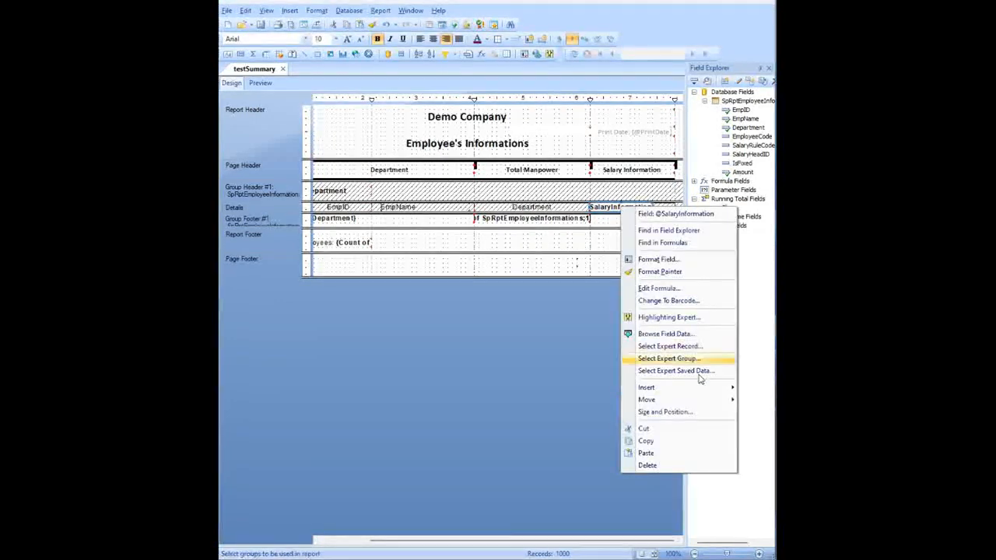
mouse_move(696, 388)
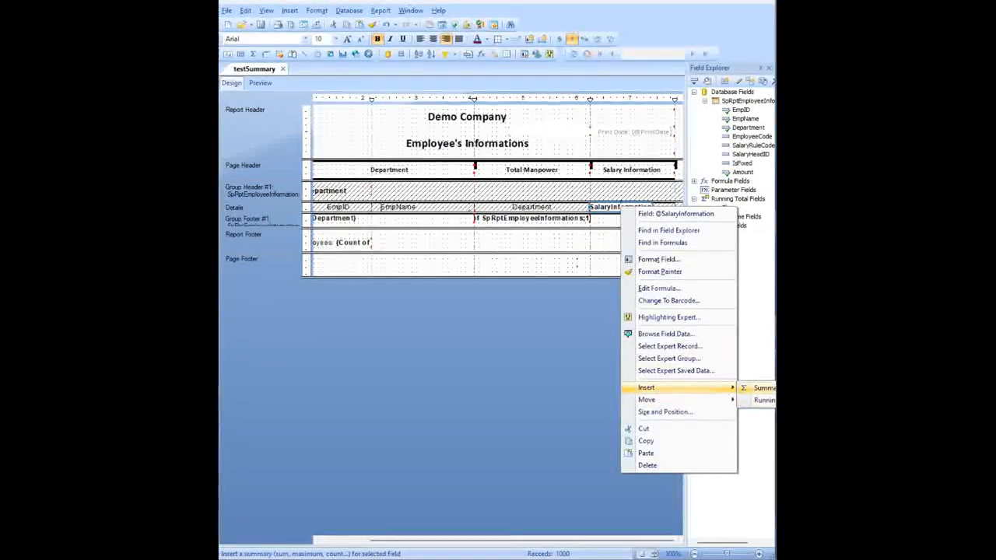
click(759, 387)
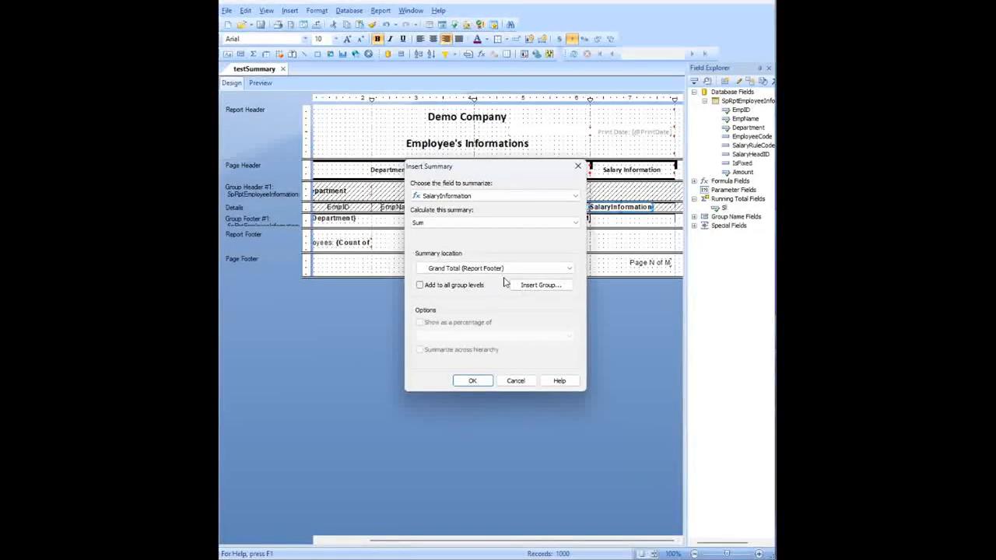
click(425, 224)
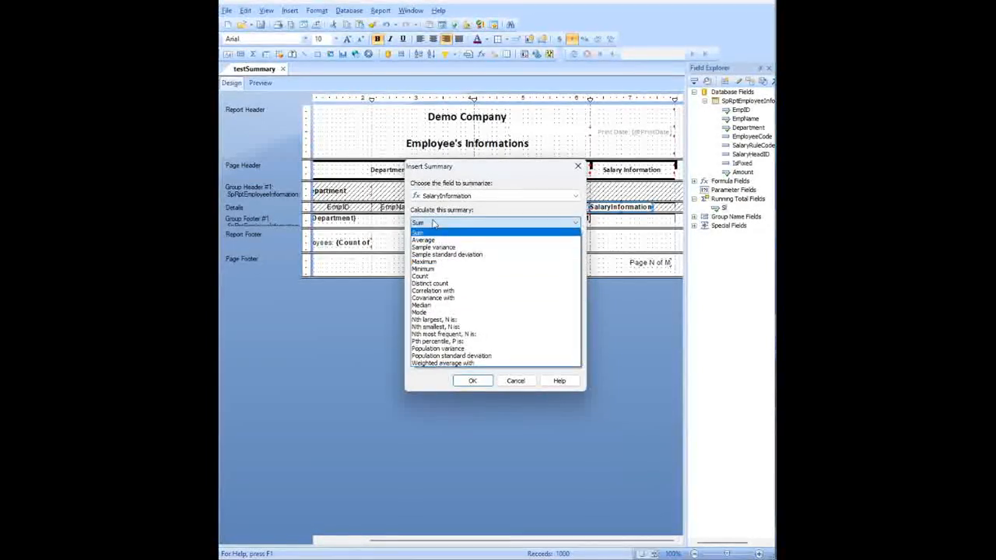
click(428, 232)
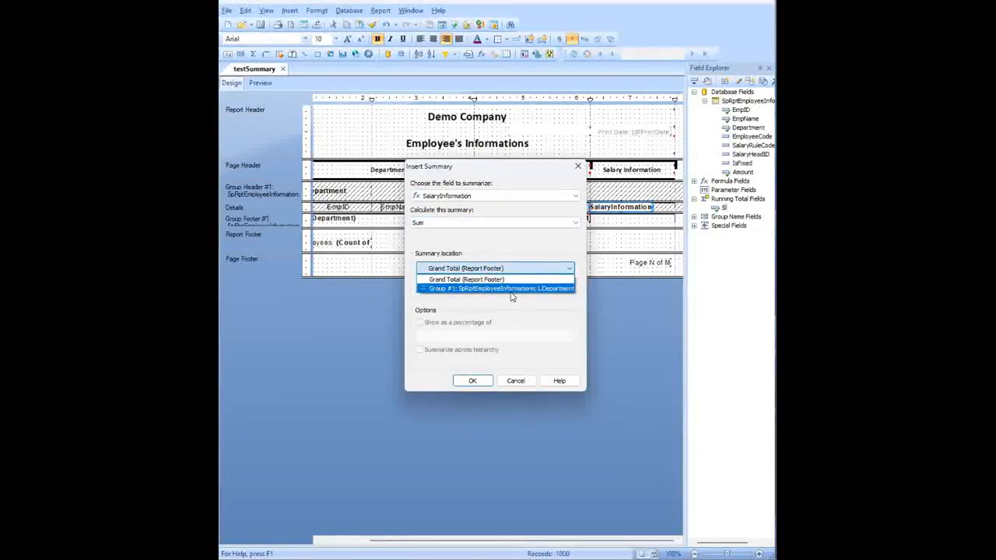
click(507, 289)
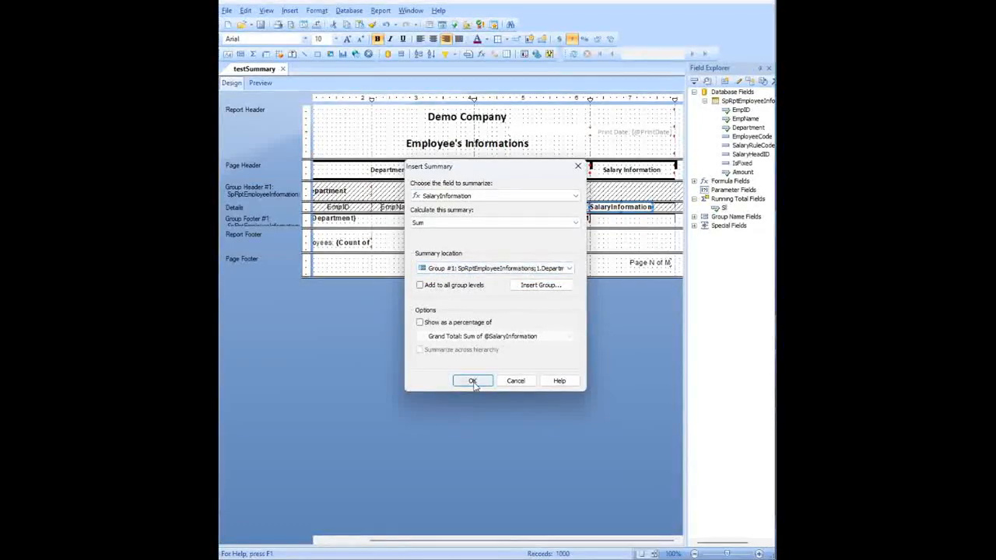
click(474, 381)
click(260, 82)
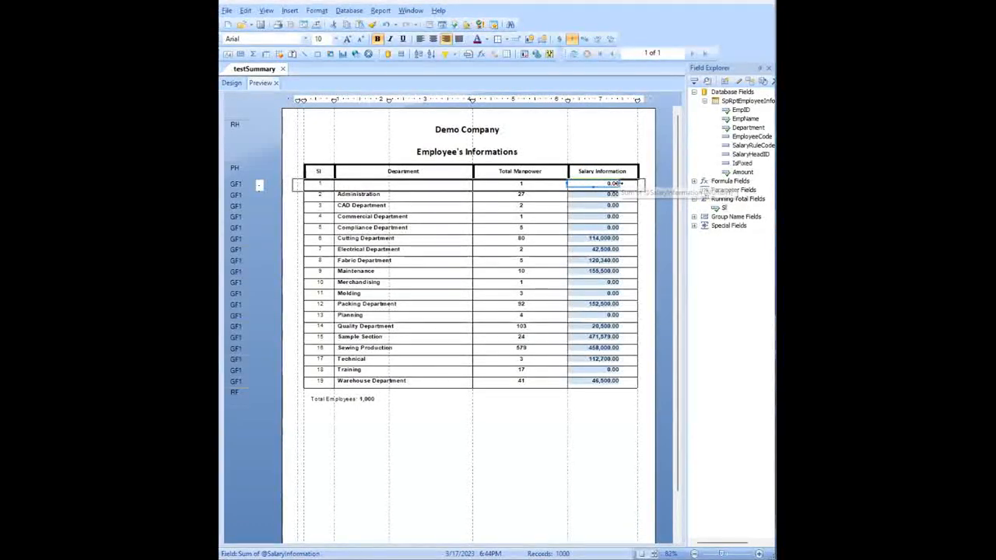
click(596, 490)
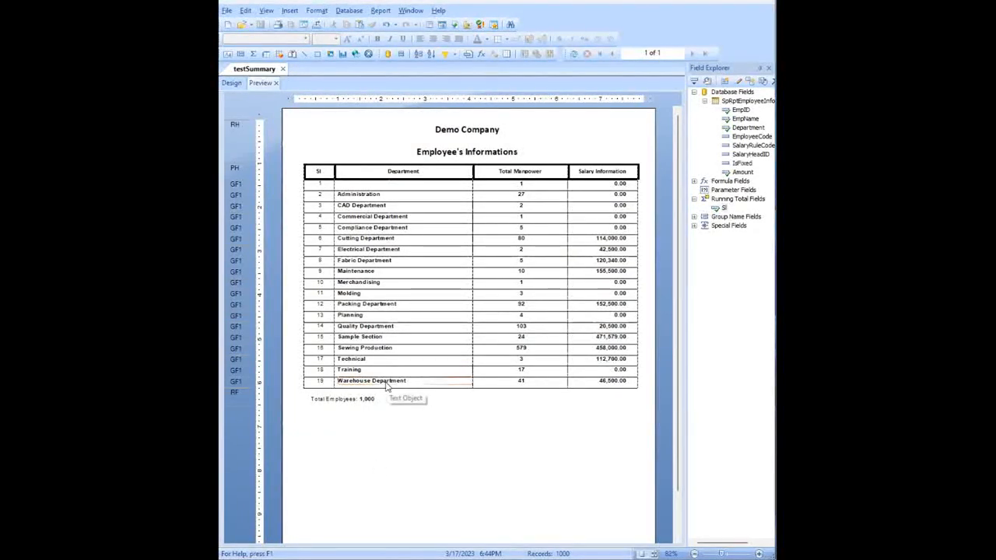
Insert a Count summary of EmpID as a grand total in the report footer and remove the Total Employees text object.
click(232, 83)
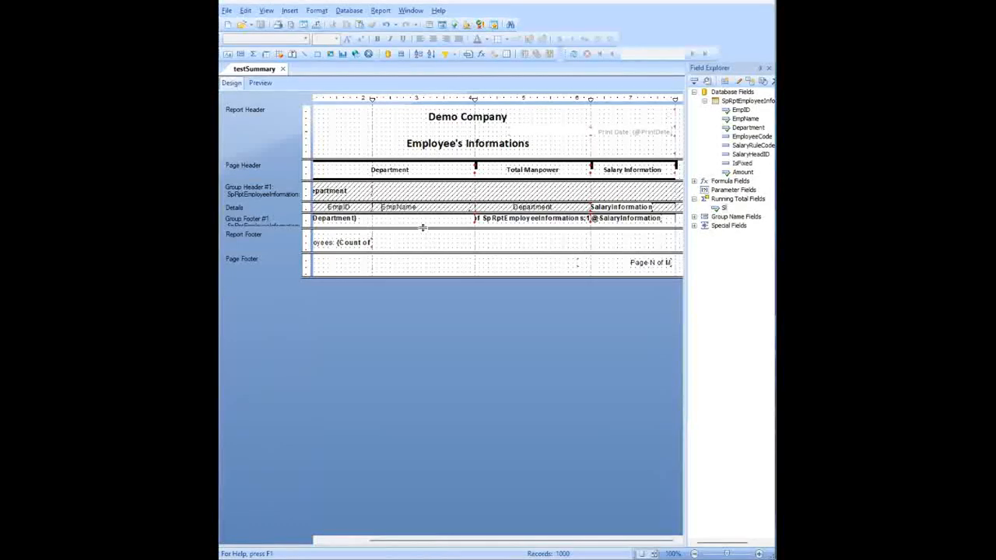
right_click(333, 207)
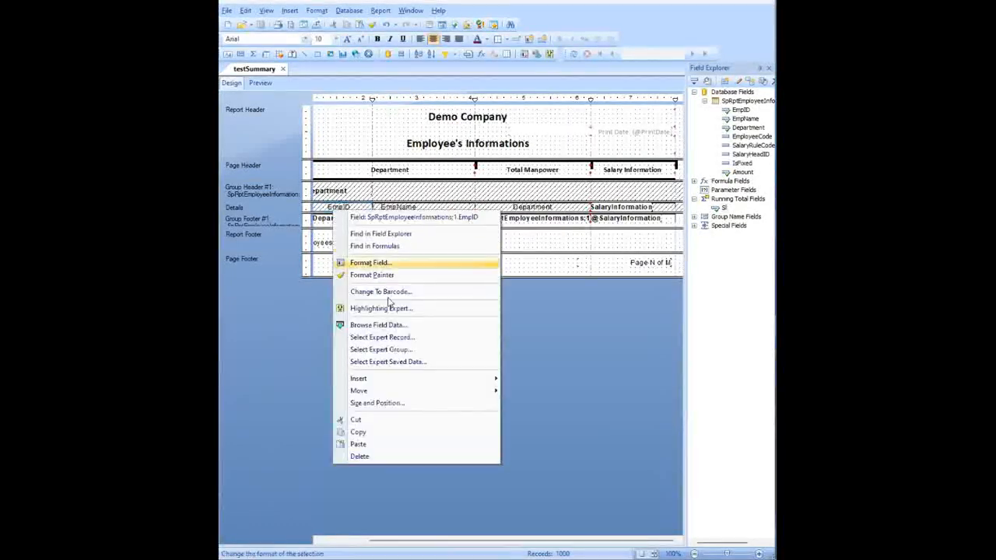
mouse_move(389, 379)
click(538, 379)
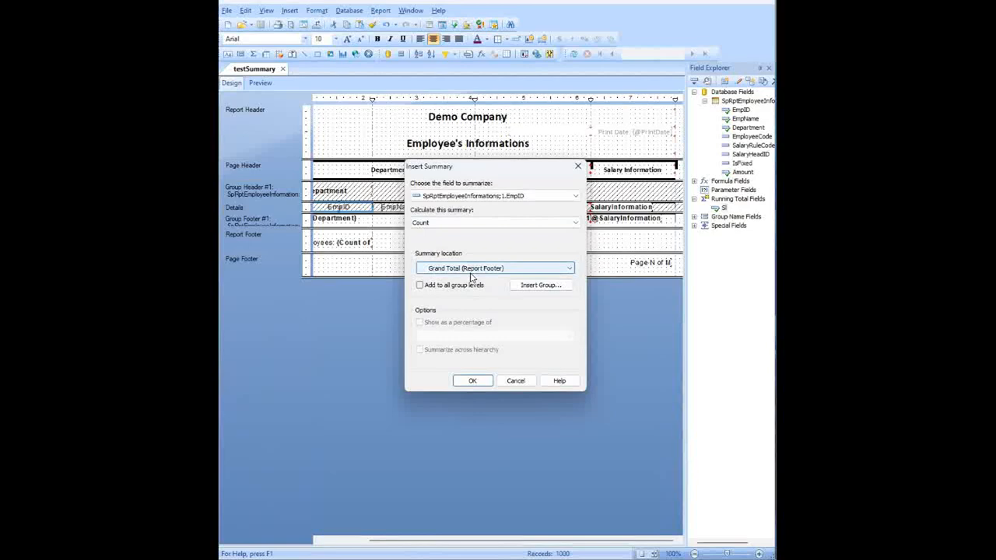
click(472, 381)
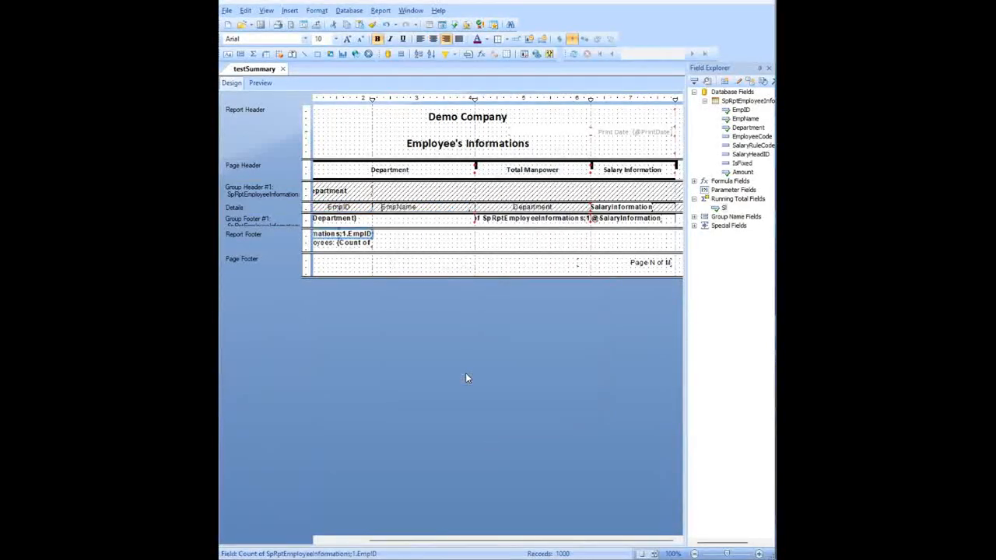
click(336, 242)
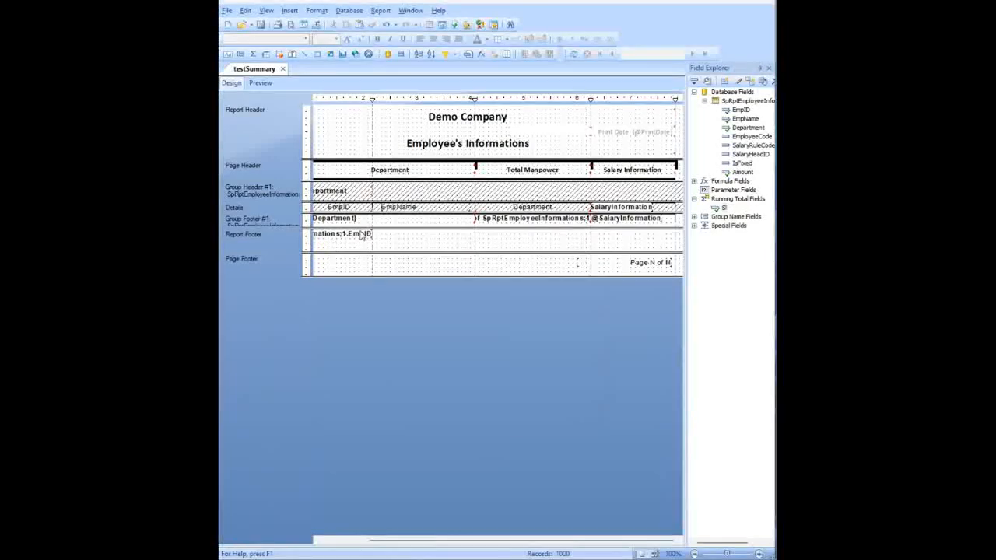
Insert a Sum summary of SalaryInformation as a grand total in the report footer and preview the report.
right_click(611, 207)
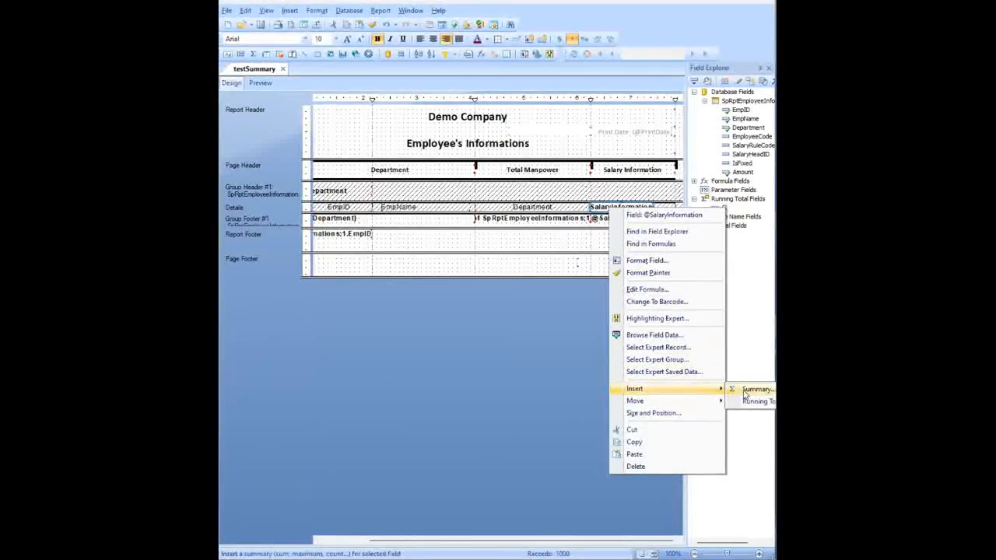
click(755, 389)
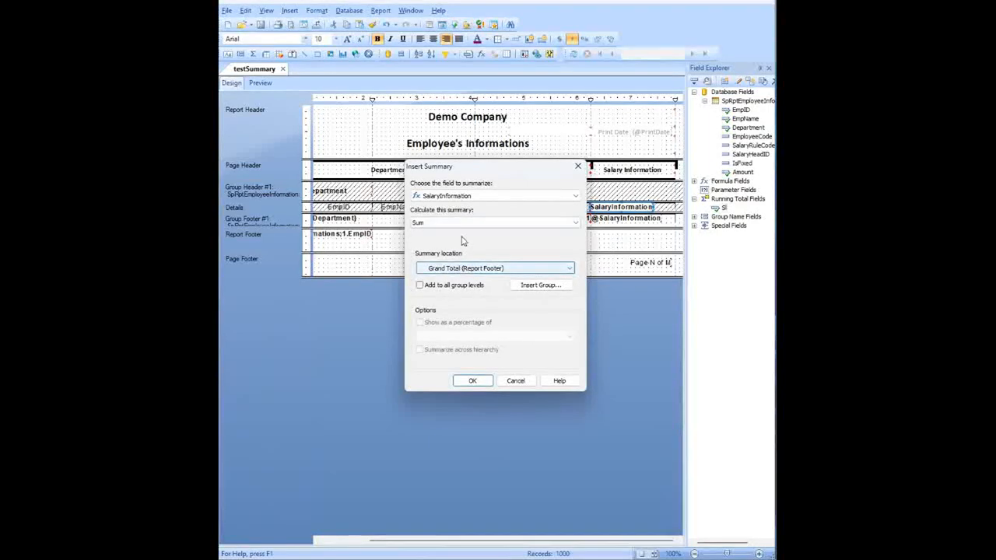
click(474, 381)
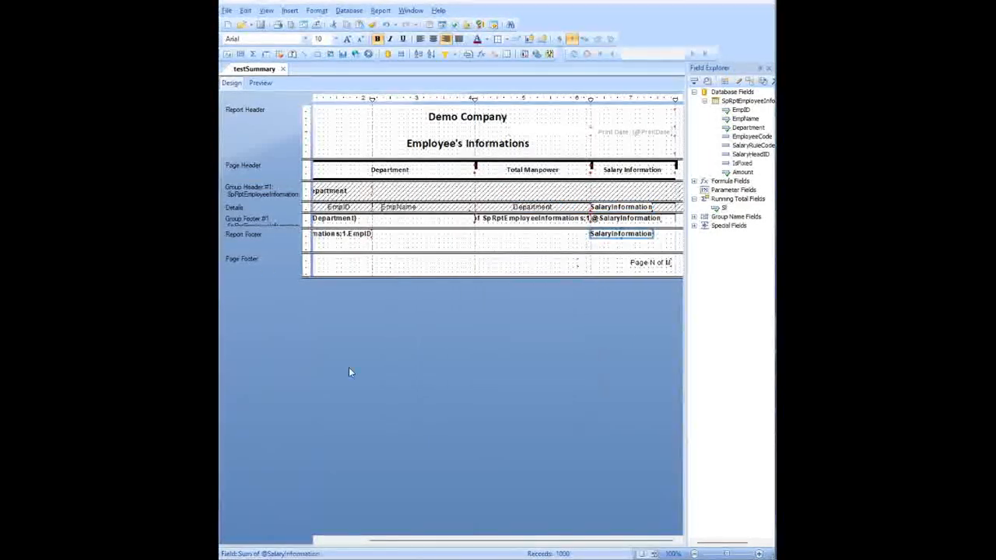
click(261, 84)
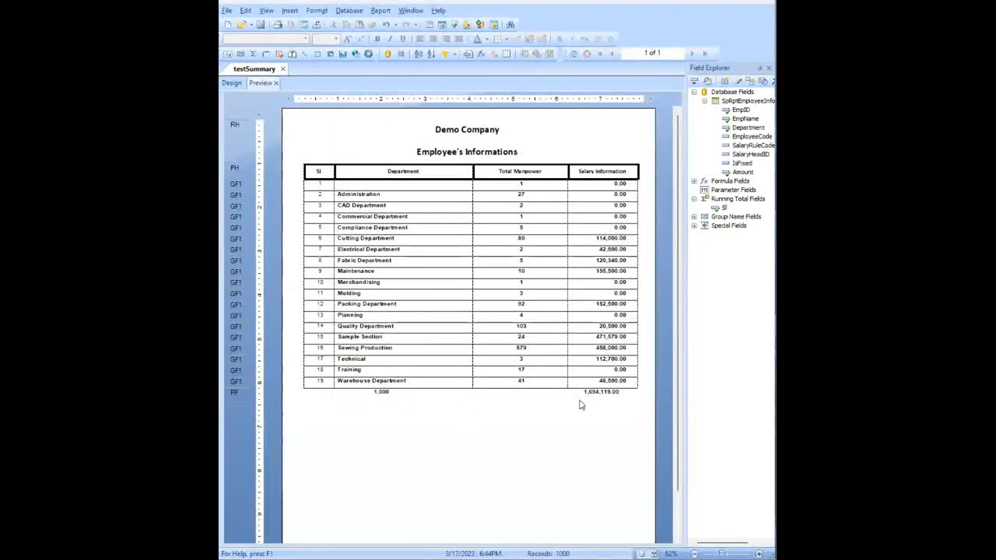
Copy the horizontal row line and place the copy as the bottom border of the grand total row.
click(309, 388)
key(ctrl+v)
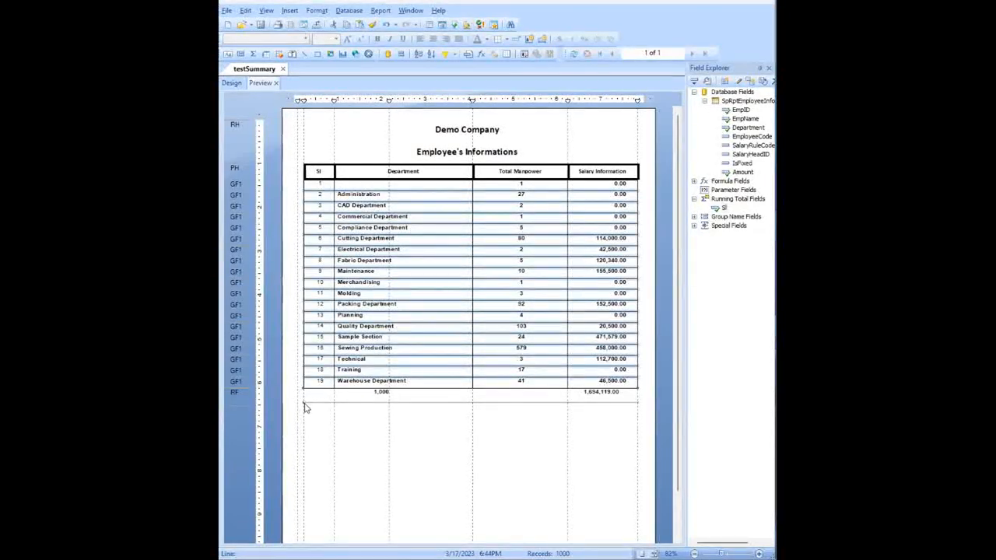
click(305, 407)
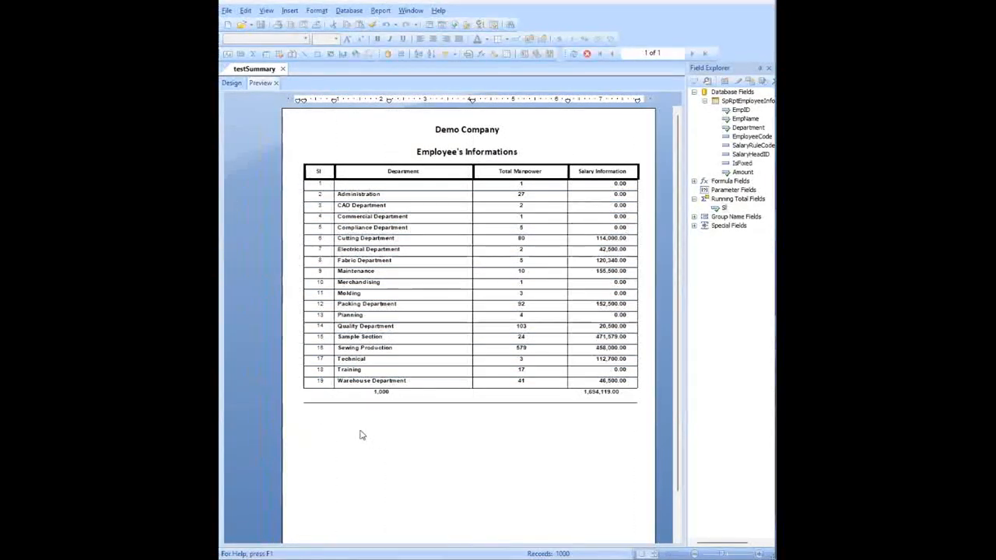
Add a vertical line on the left edge of the grand total row and fit its length to the bottom border.
click(306, 404)
click(306, 412)
right_click(306, 400)
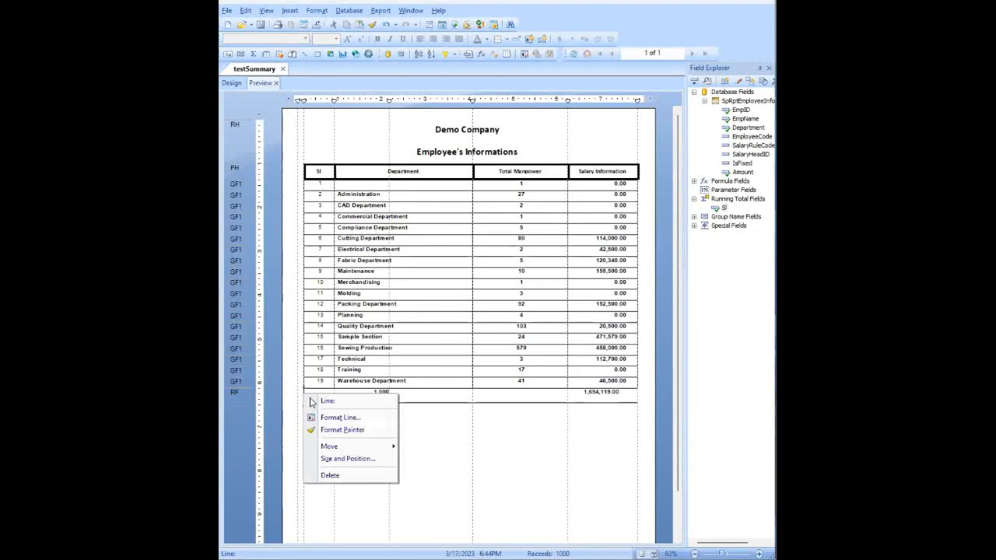
click(326, 417)
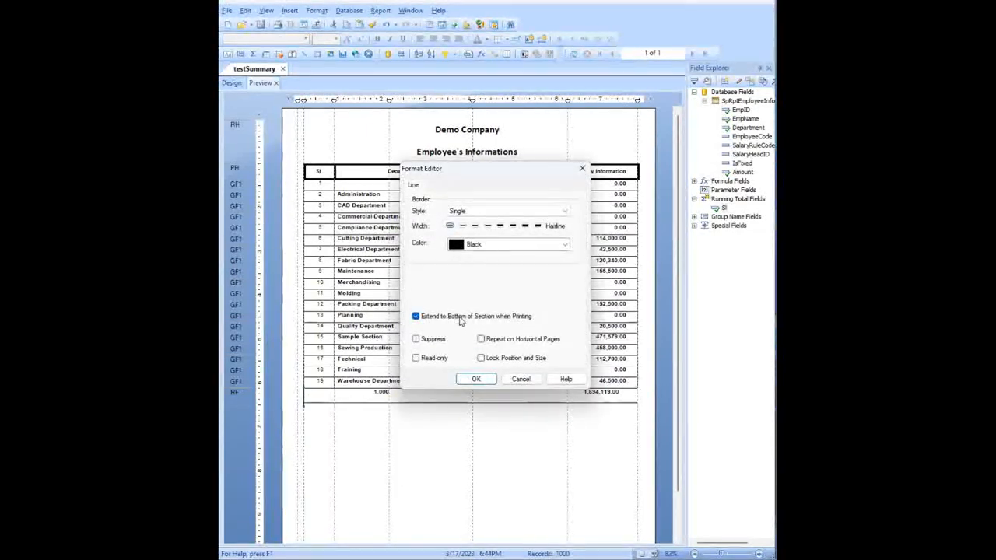
click(474, 380)
click(302, 395)
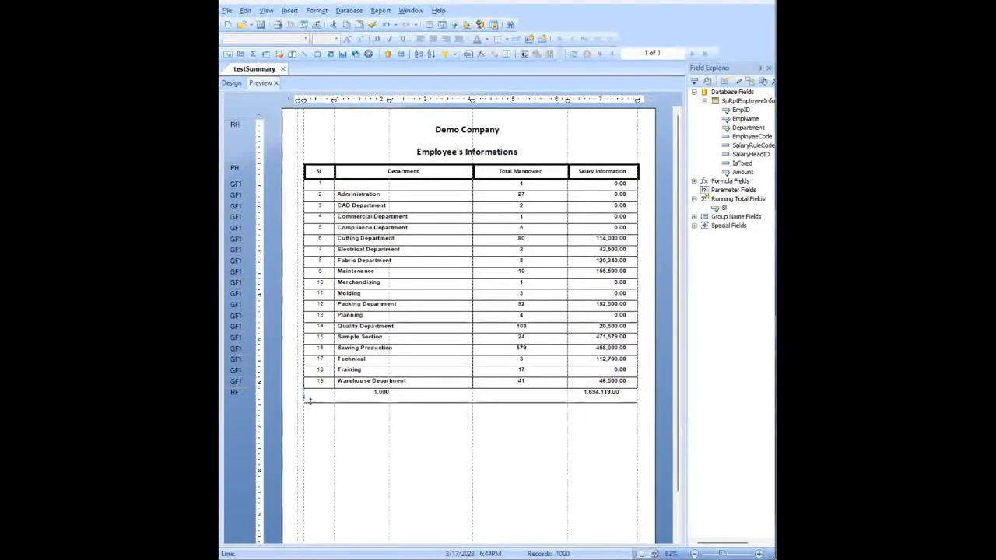
click(345, 457)
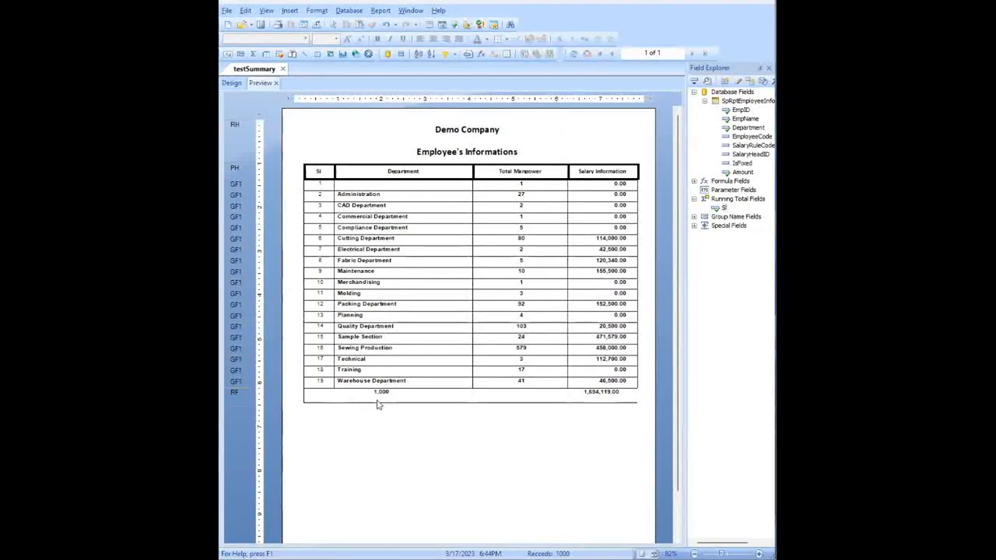
Copy the left vertical line to both edges of the grand total row's Total Manpower cell and to the table's right edge.
click(304, 403)
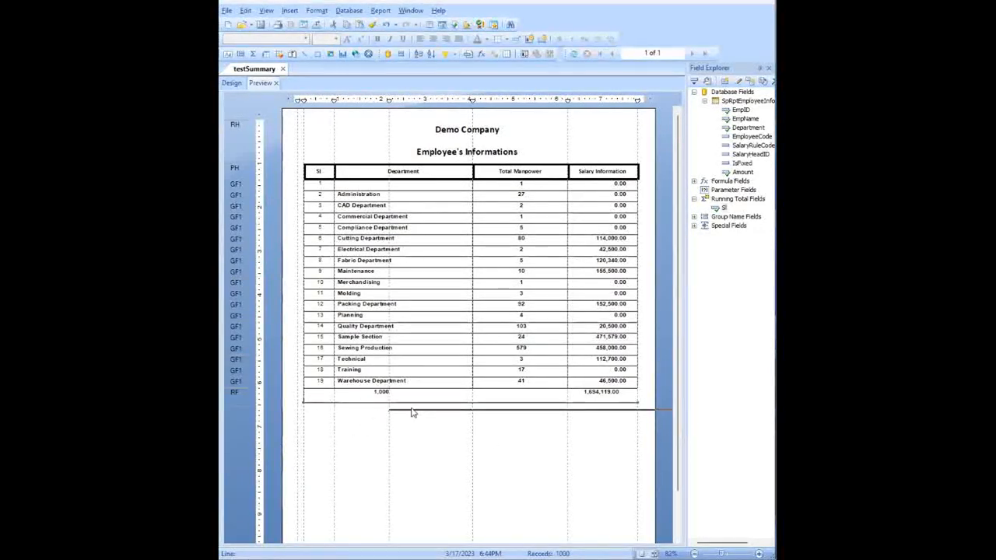
right_click(356, 425)
click(305, 397)
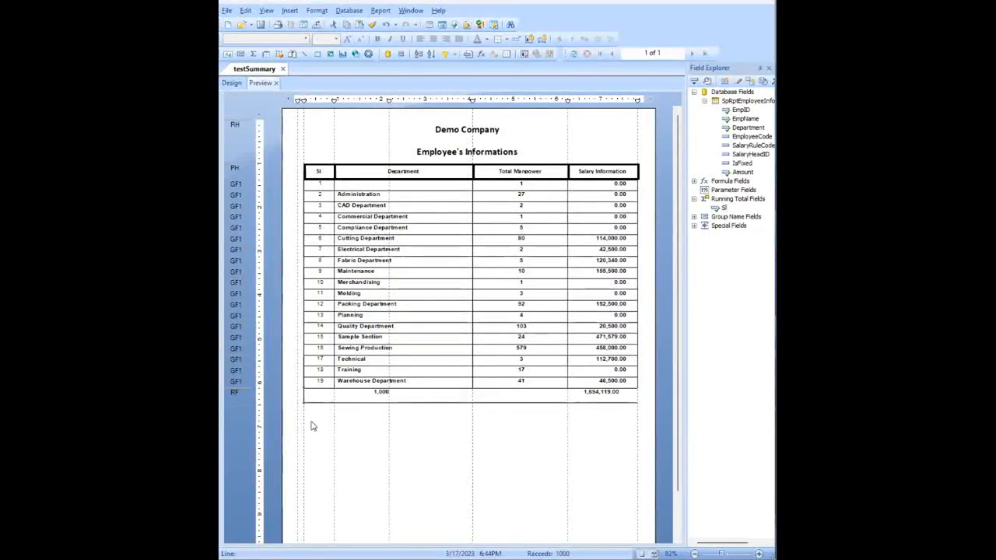
click(476, 391)
key(ctrl+v)
click(569, 389)
key(ctrl+v)
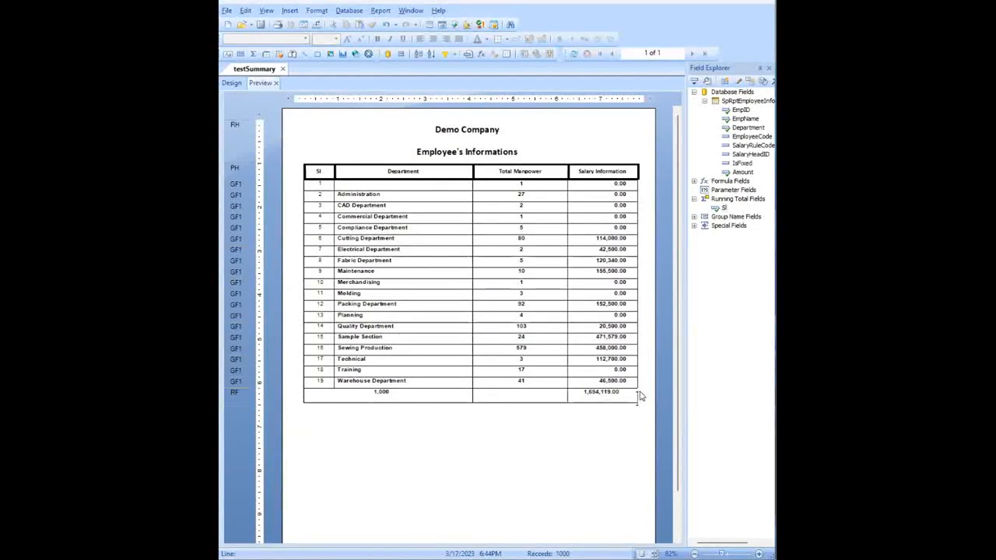
click(639, 392)
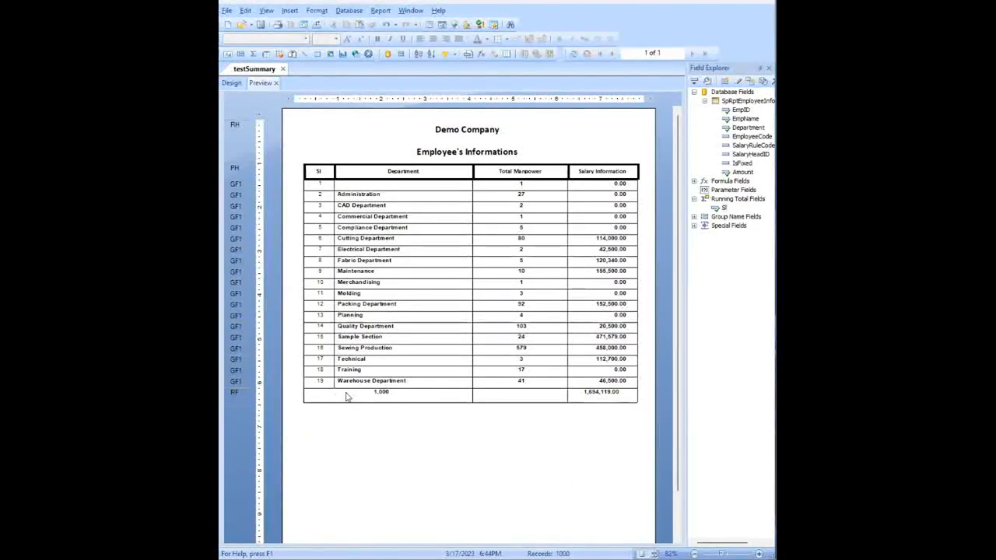
Left-align the EmpID grand total with the Total Manpower count field, give it the same width and center its value.
click(380, 392)
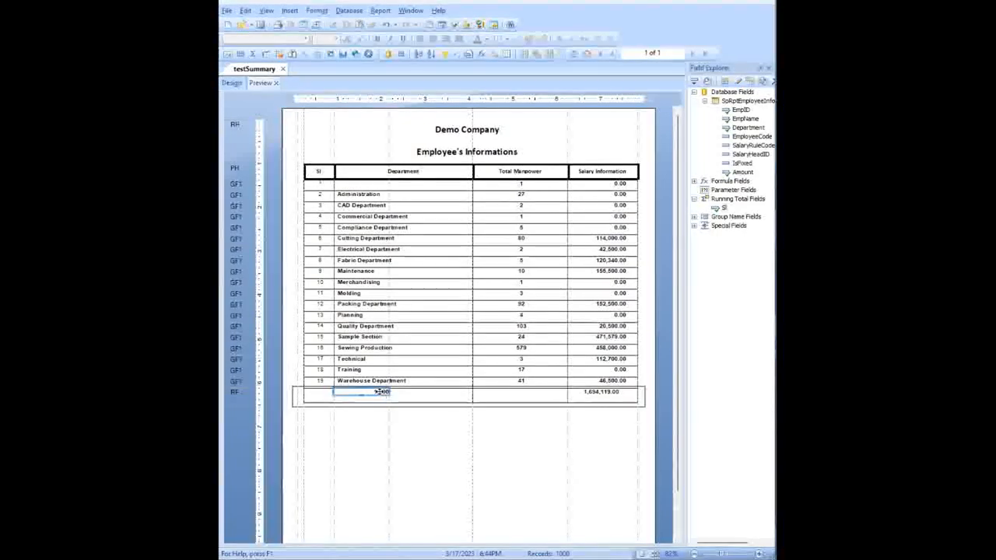
ctrl+click(506, 381)
right_click(506, 381)
mouse_move(574, 441)
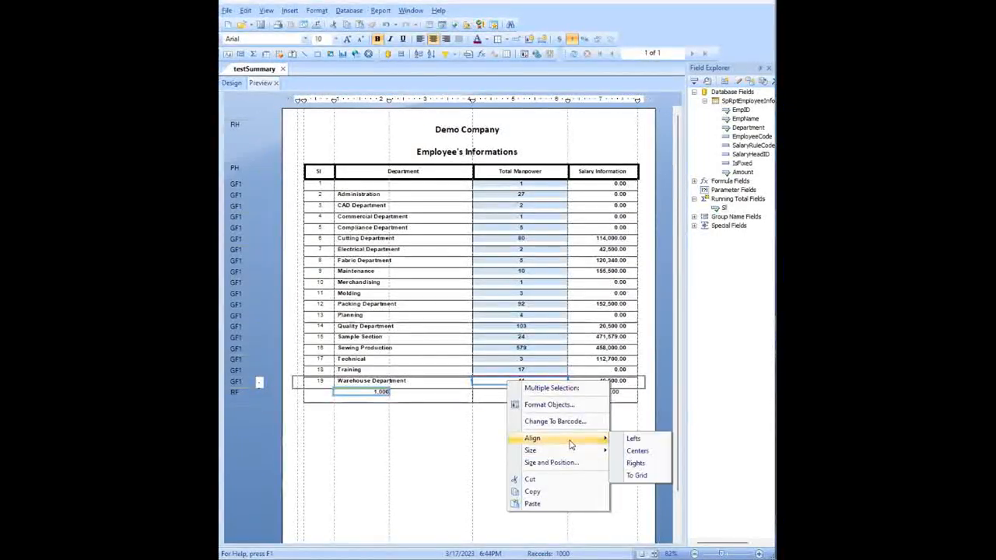
click(652, 442)
right_click(520, 382)
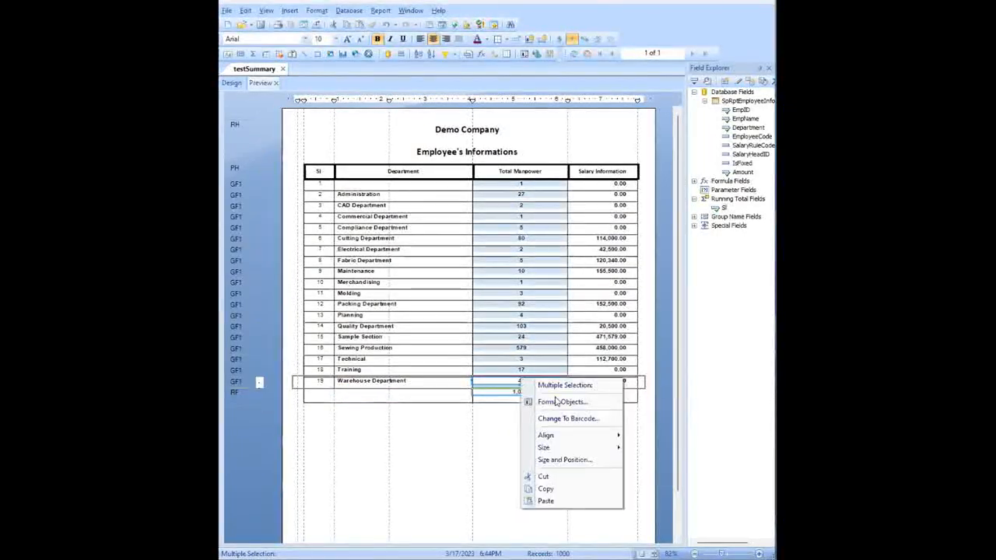
mouse_move(543, 446)
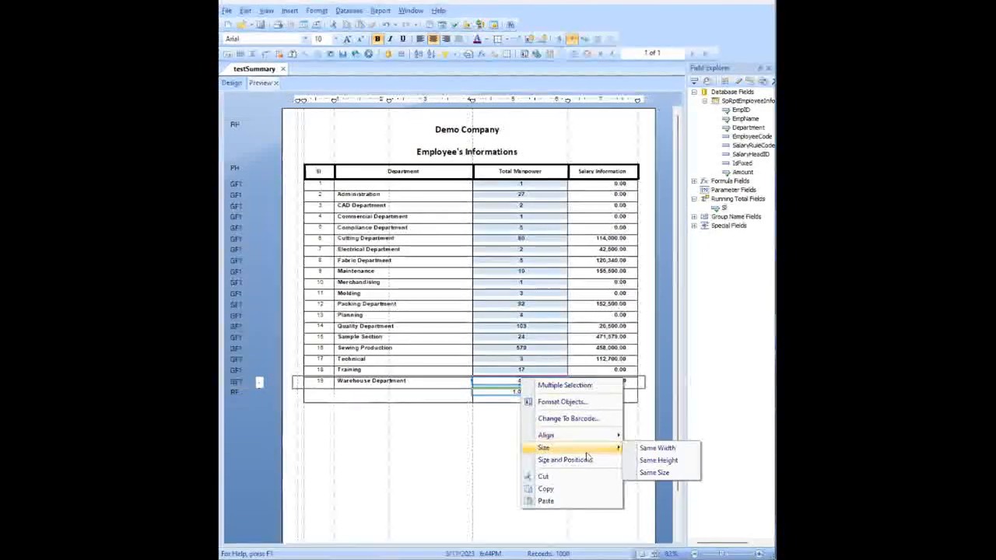
click(650, 446)
click(433, 41)
click(544, 432)
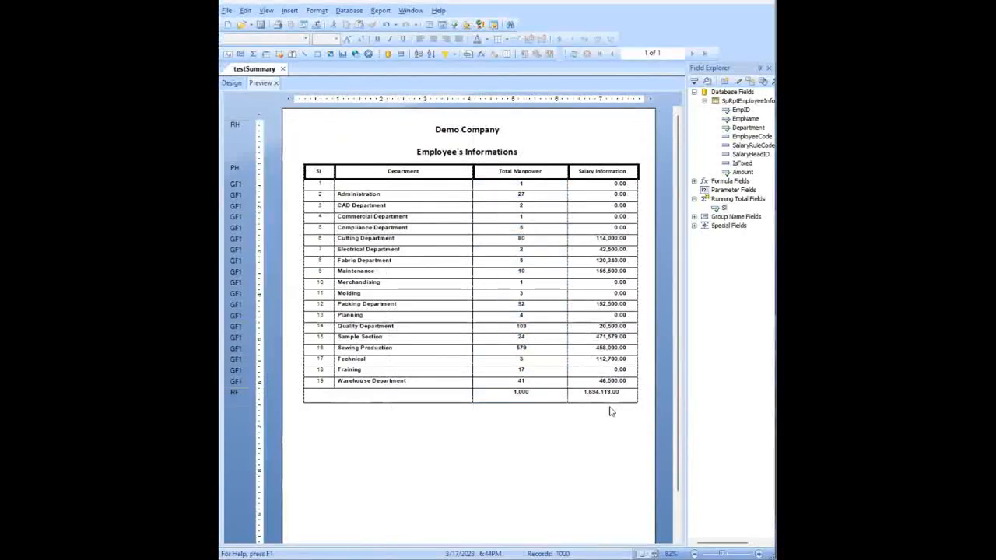
Give the salary grand total the same width as the salary amount field in the department rows.
ctrl+click(612, 382)
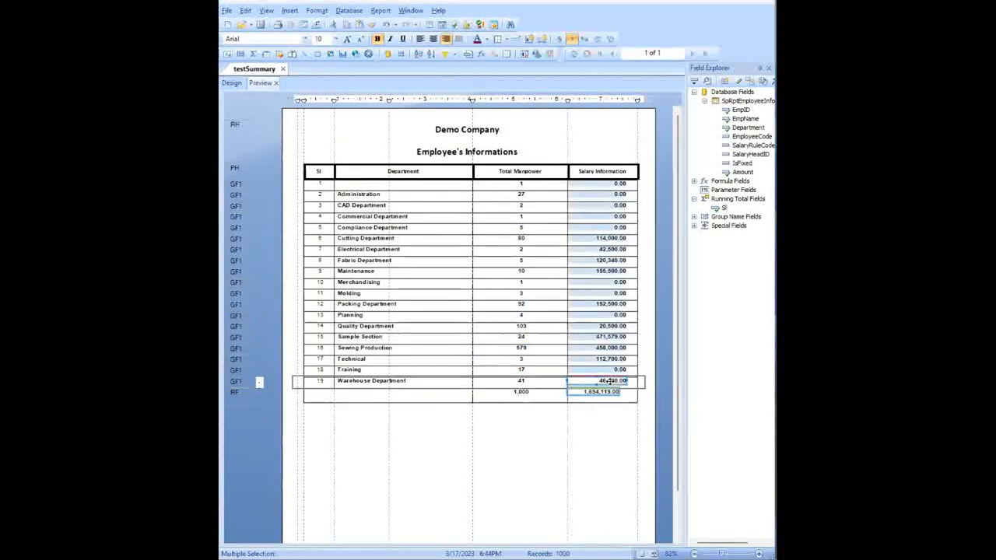
right_click(612, 381)
mouse_move(636, 453)
click(717, 459)
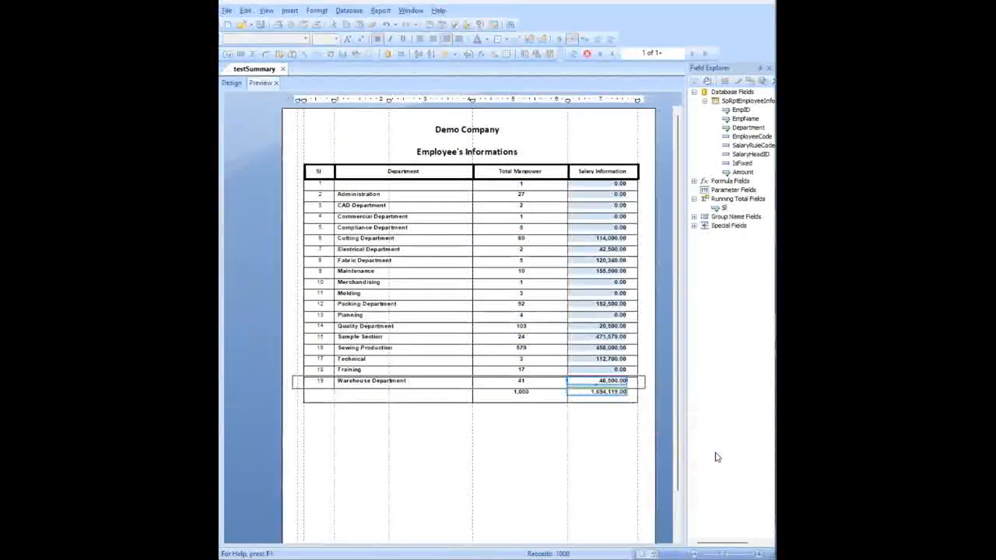
click(595, 463)
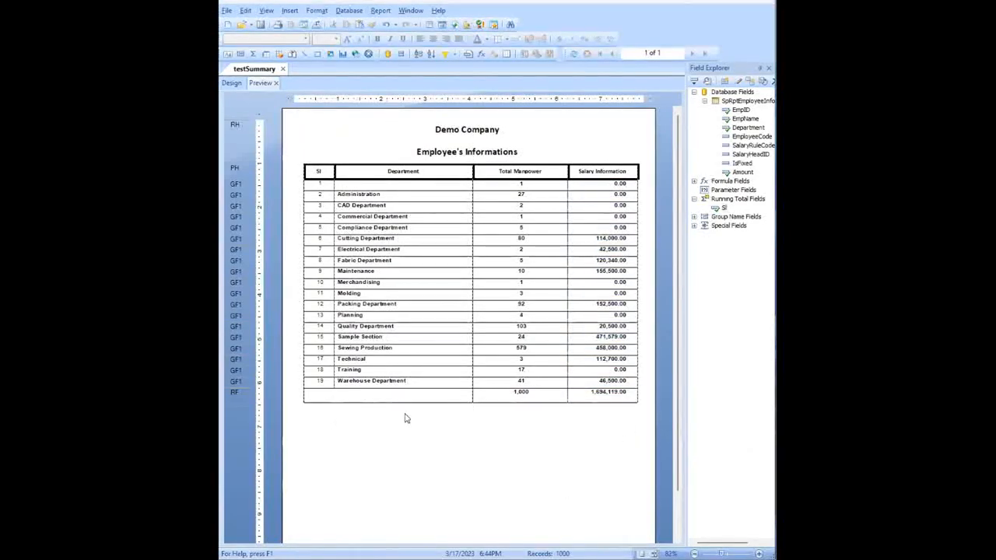
Copy the department name field to the start of the grand total row and widen it to the Total Manpower column.
click(363, 381)
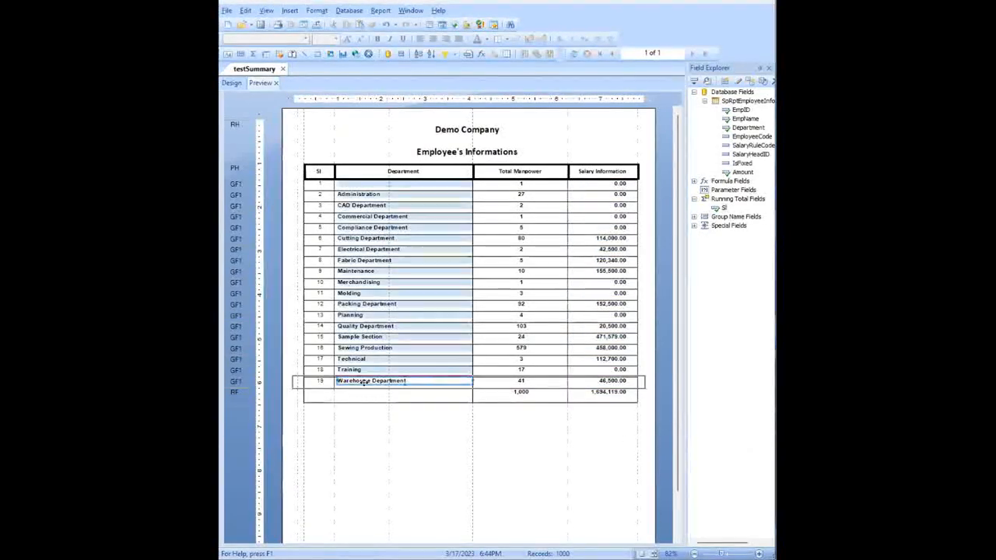
key(ctrl+v)
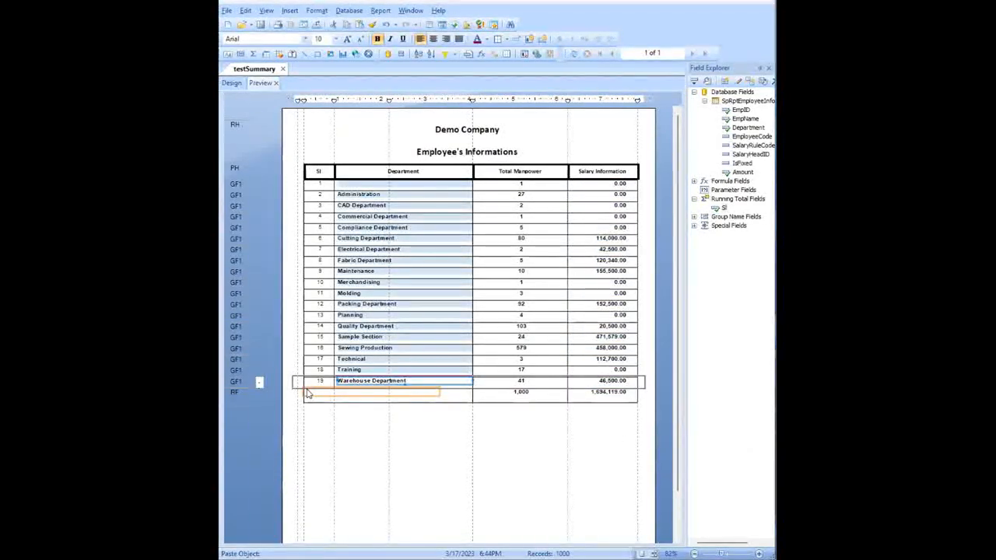
click(306, 393)
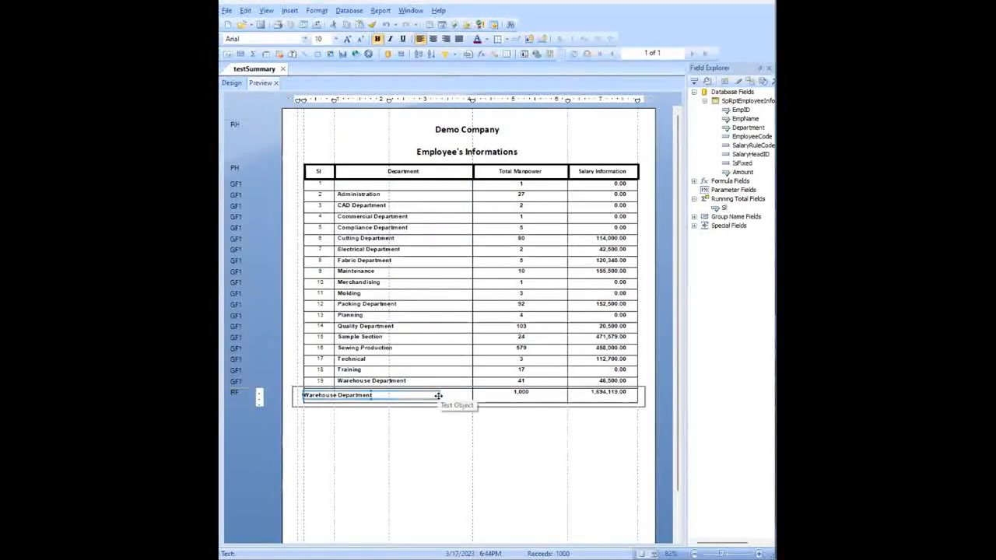
drag(440, 395, 472, 394)
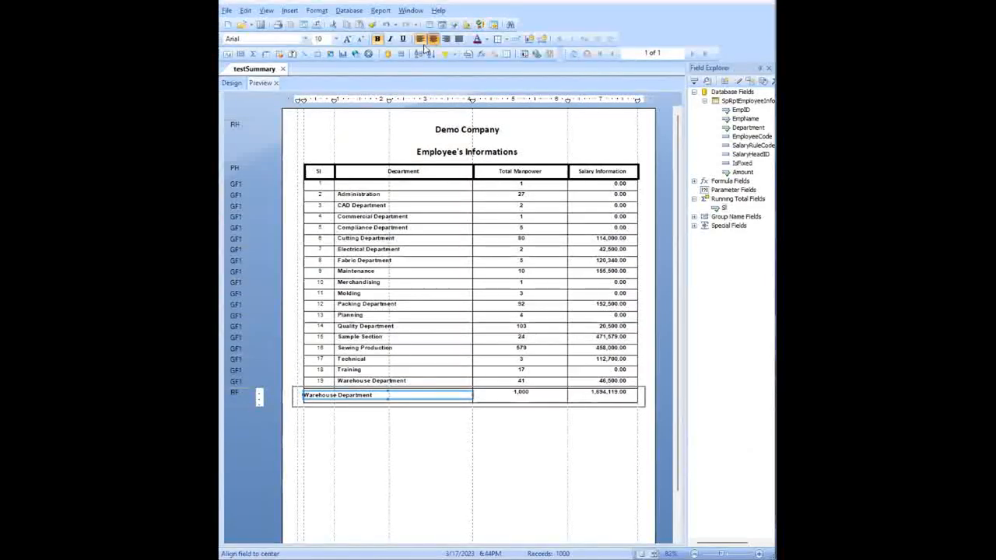
Center the copied text object in the grand total row and replace its content with "Grand Total :".
click(433, 38)
double_click(385, 397)
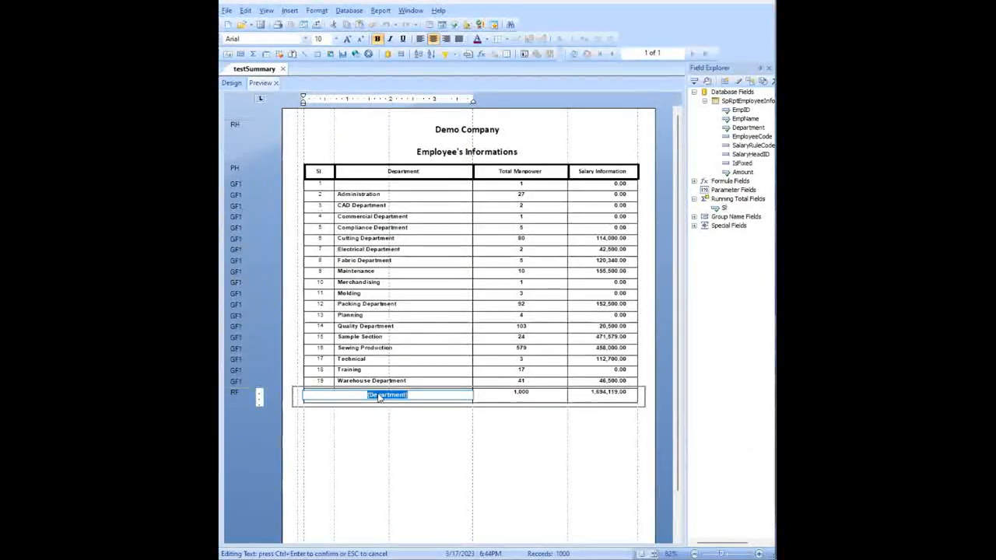
text(Grand Total :)
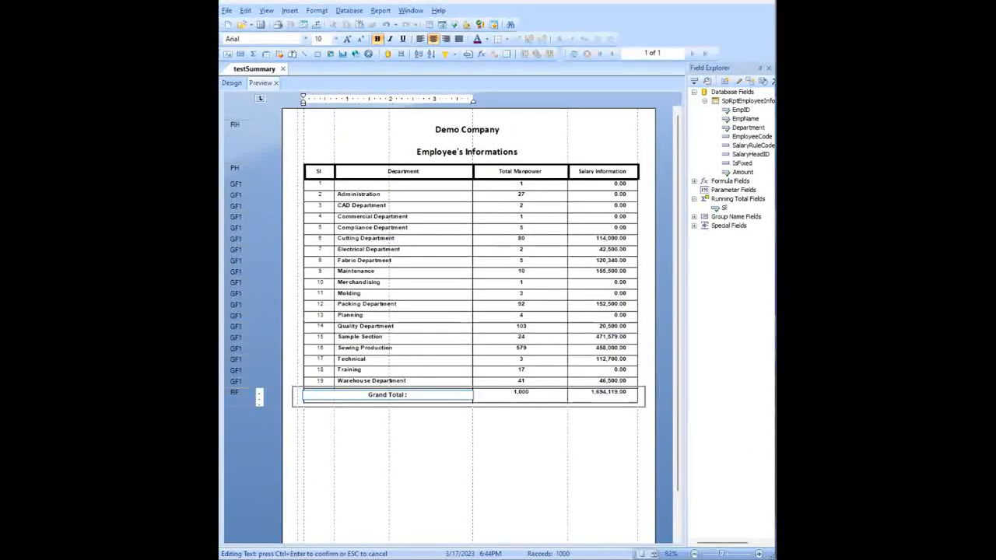
click(452, 480)
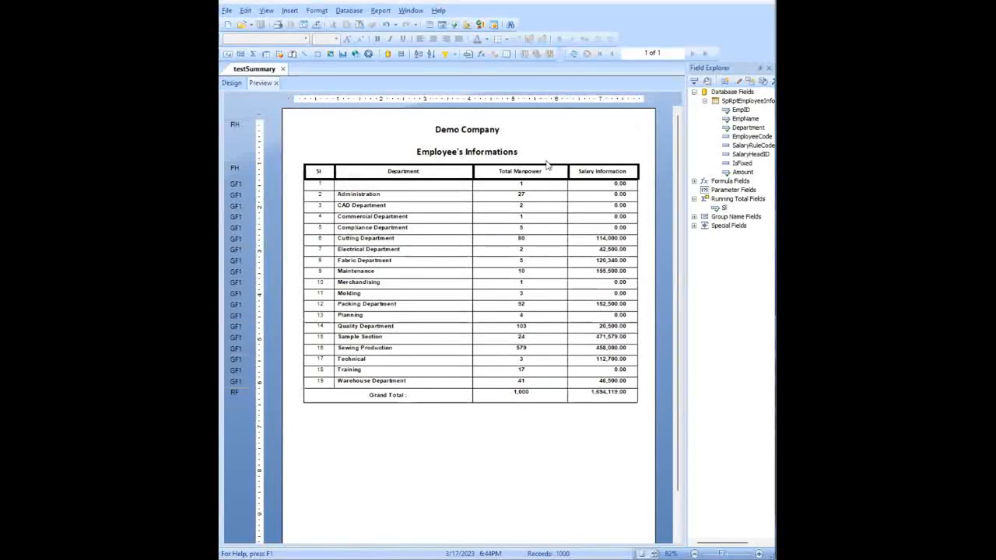
Change the report title below the company name to "Departmentwise Salary Summary".
double_click(497, 154)
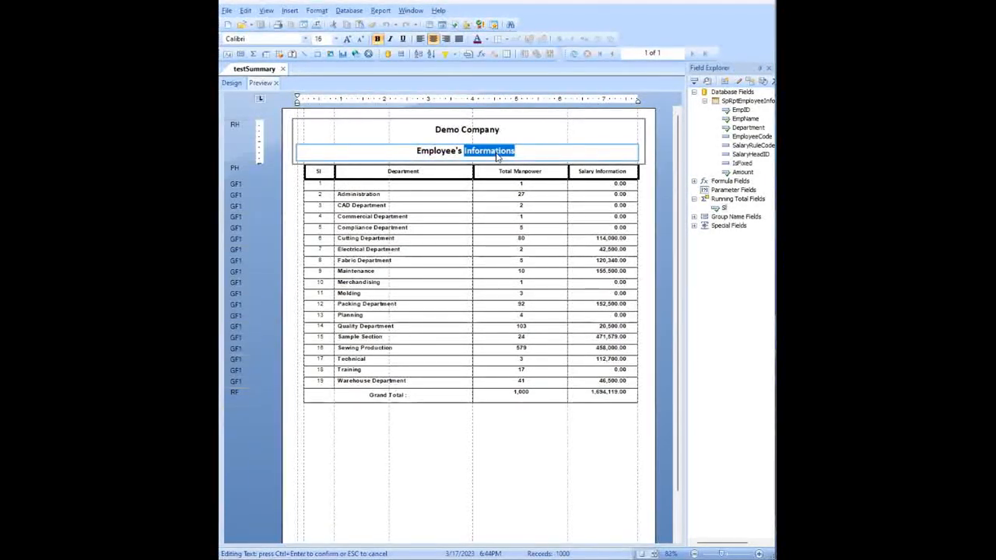
text(Salary Summary)
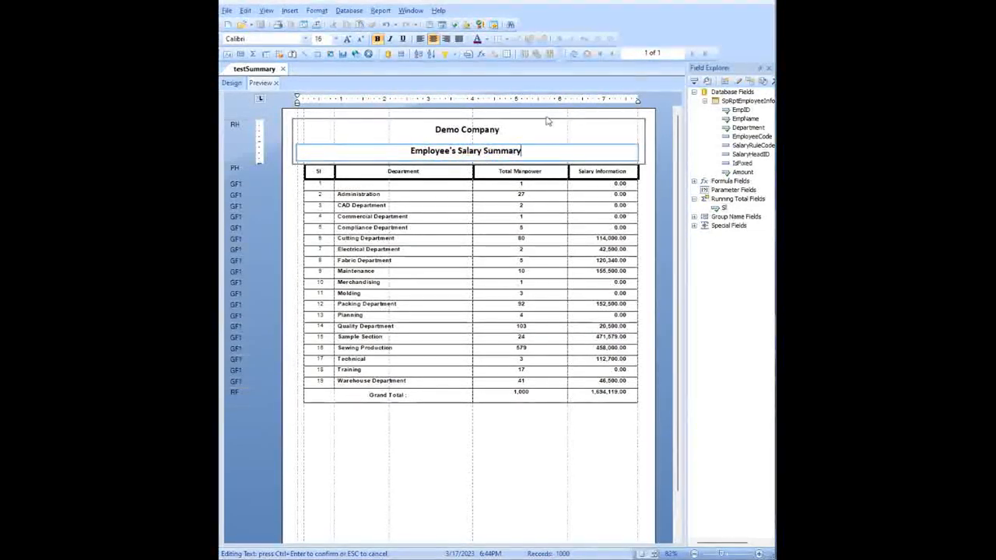
text(Departmentwis)
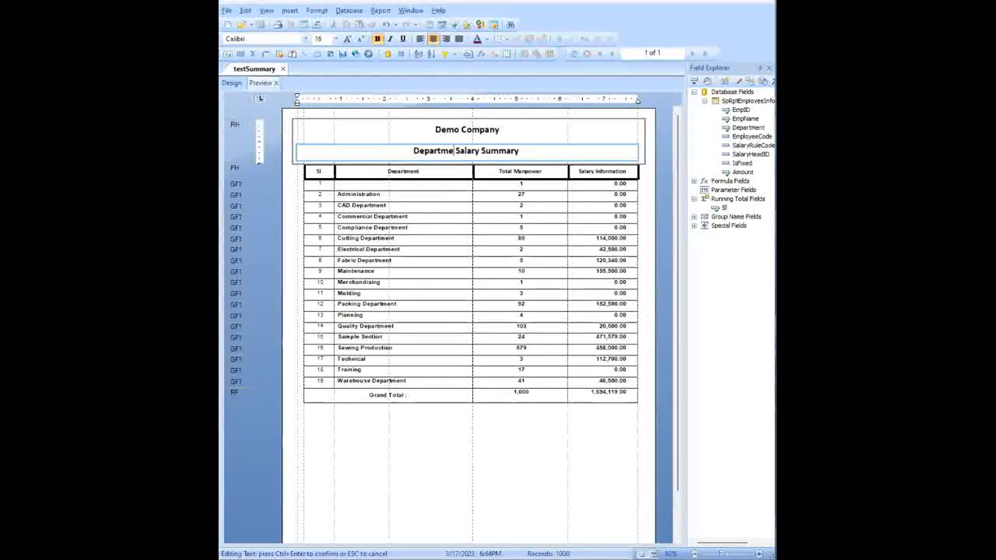
click(482, 425)
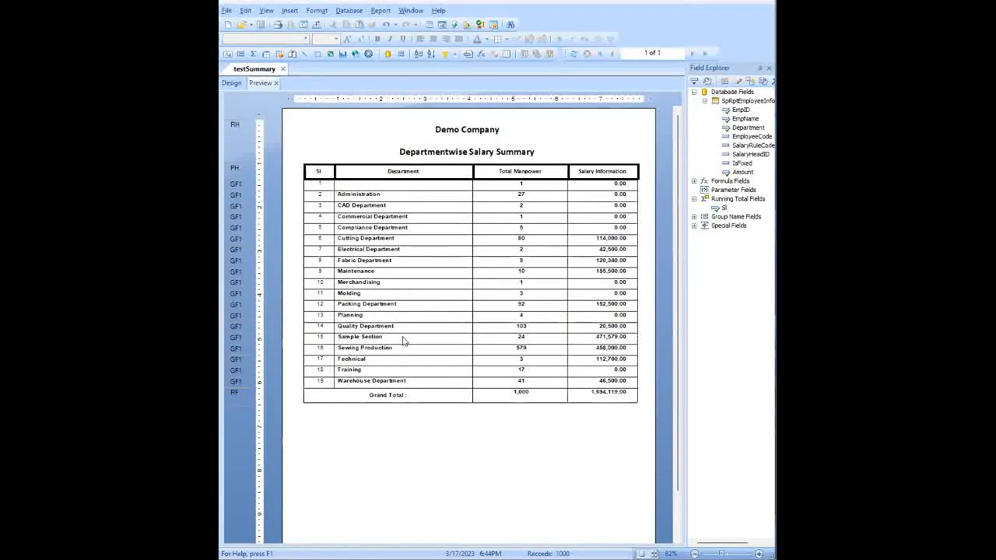
Select the serial number, manpower and salary fields in the department rows and nudge them slightly down within their cells.
click(315, 185)
ctrl+click(538, 185)
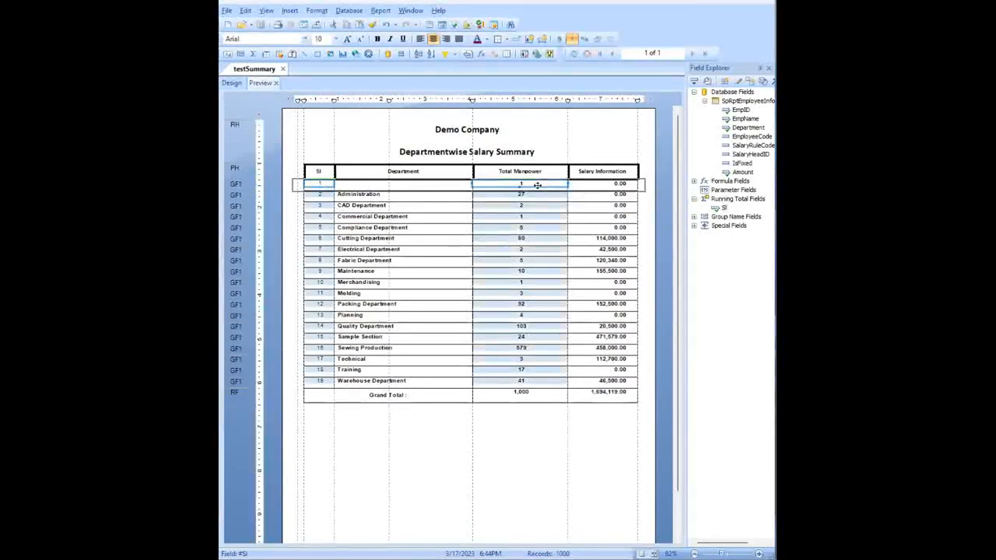
ctrl+click(611, 184)
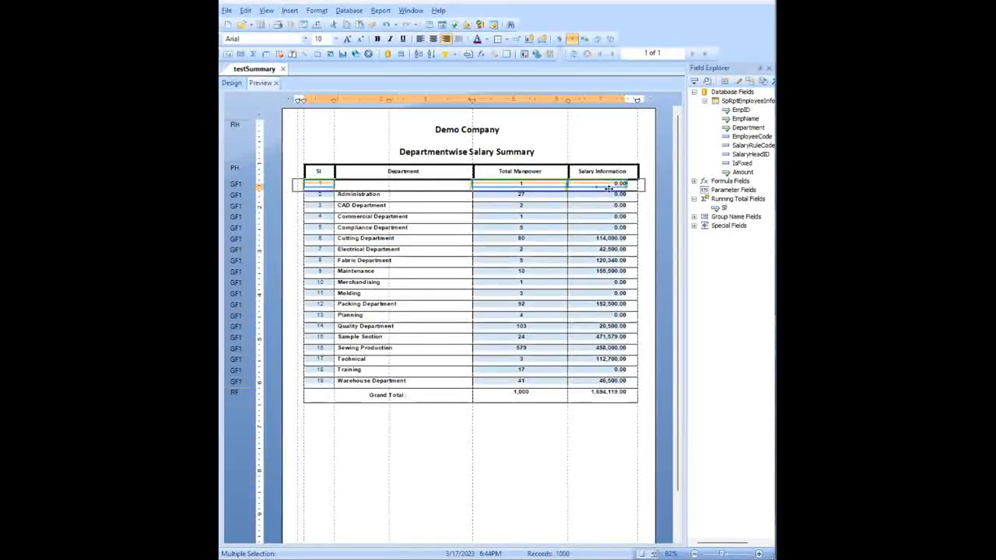
key(Down)
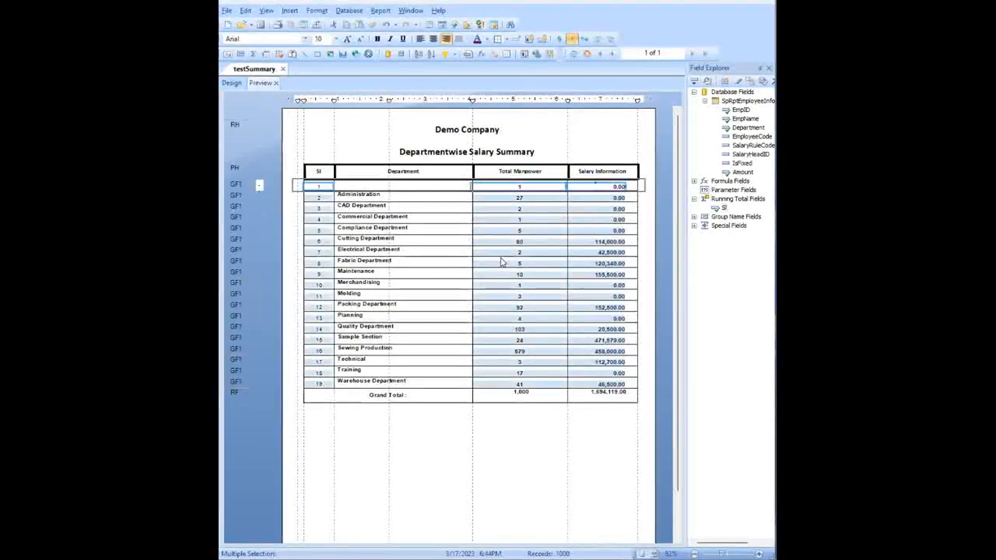